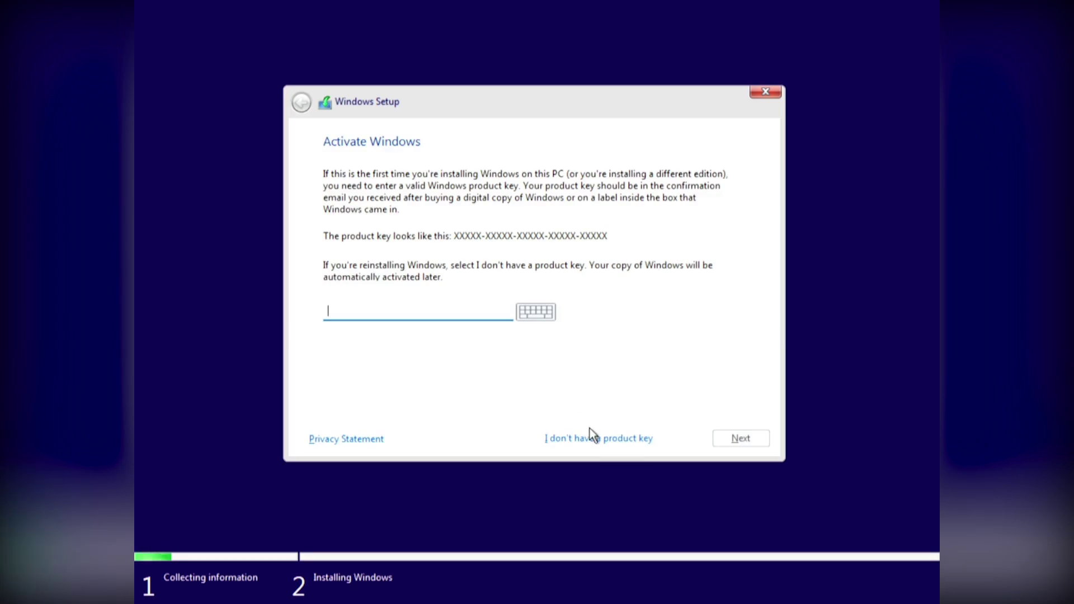
Step: Skip the product key, pick the Windows 11 Pro edition, and bring up a command prompt over Setup
click(584, 429)
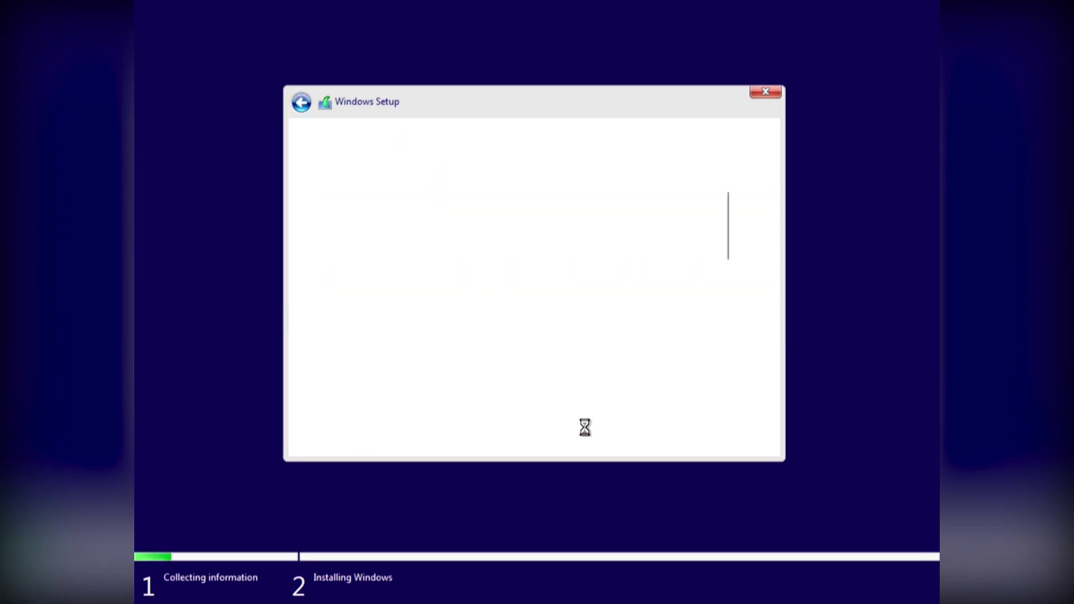
click(421, 272)
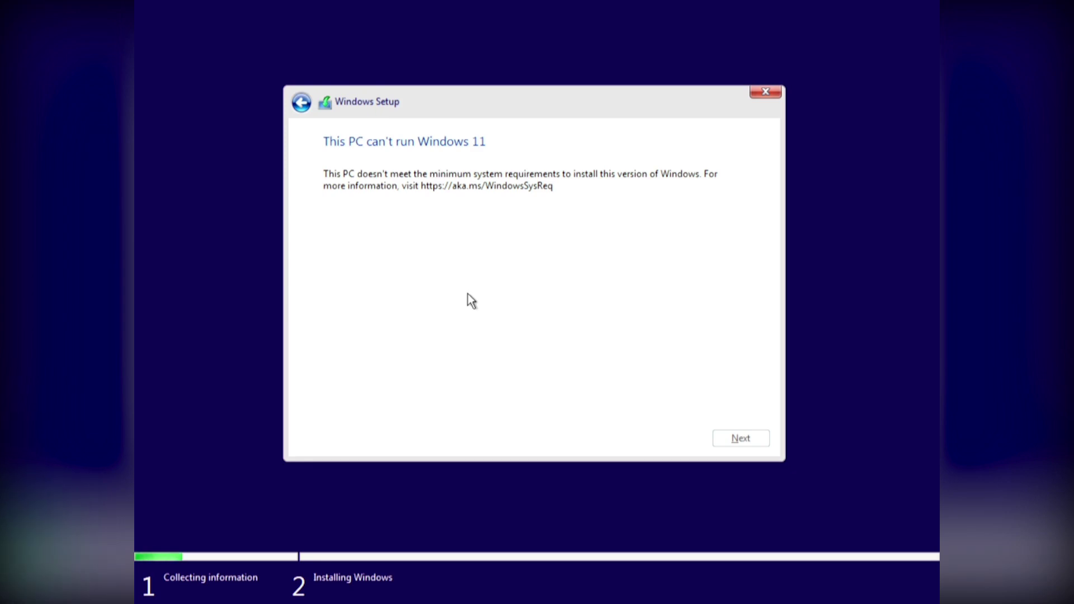
key(shift+F10)
Step: In DiskPart, list the disks, select disk 0 and wipe it with clean
text(diskpart)
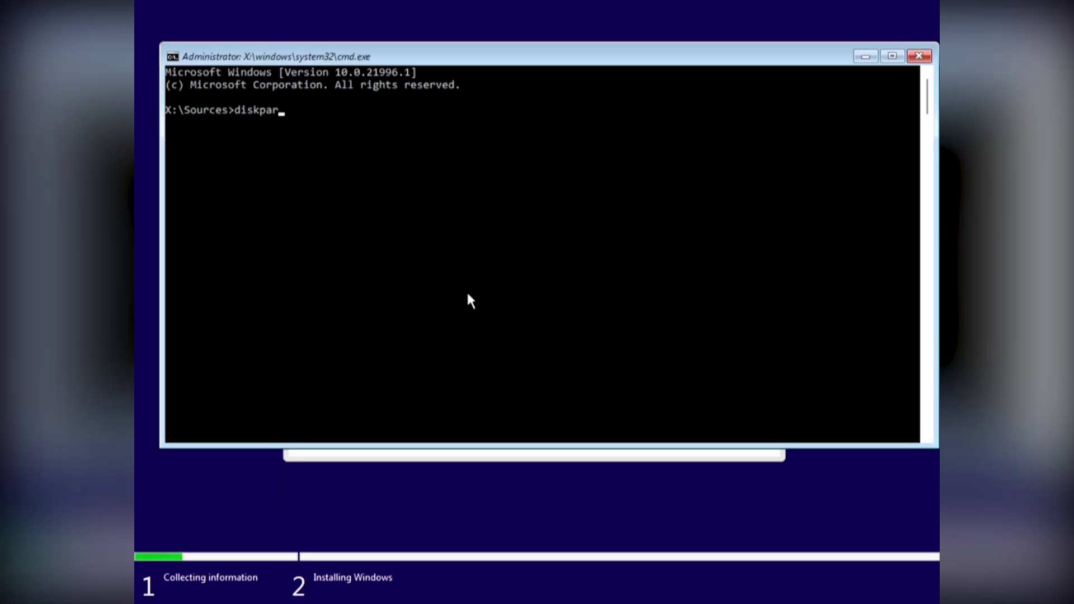
key(Return)
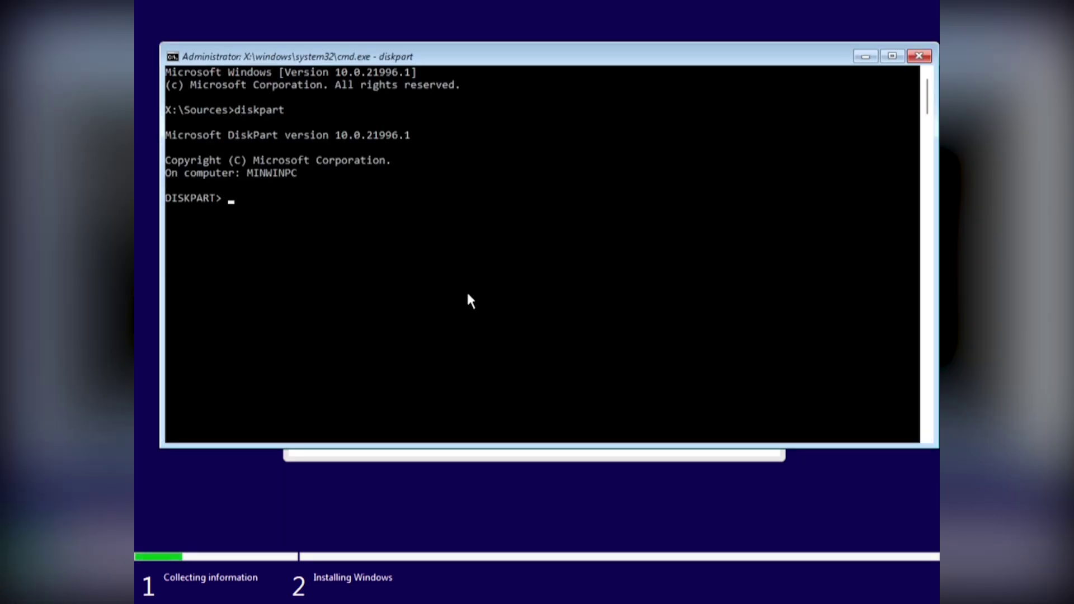
text(list disk)
key(Return)
text(slec)
key(BackSpace)
key(BackSpace)
key(BackSpace)
text(elect disk 0)
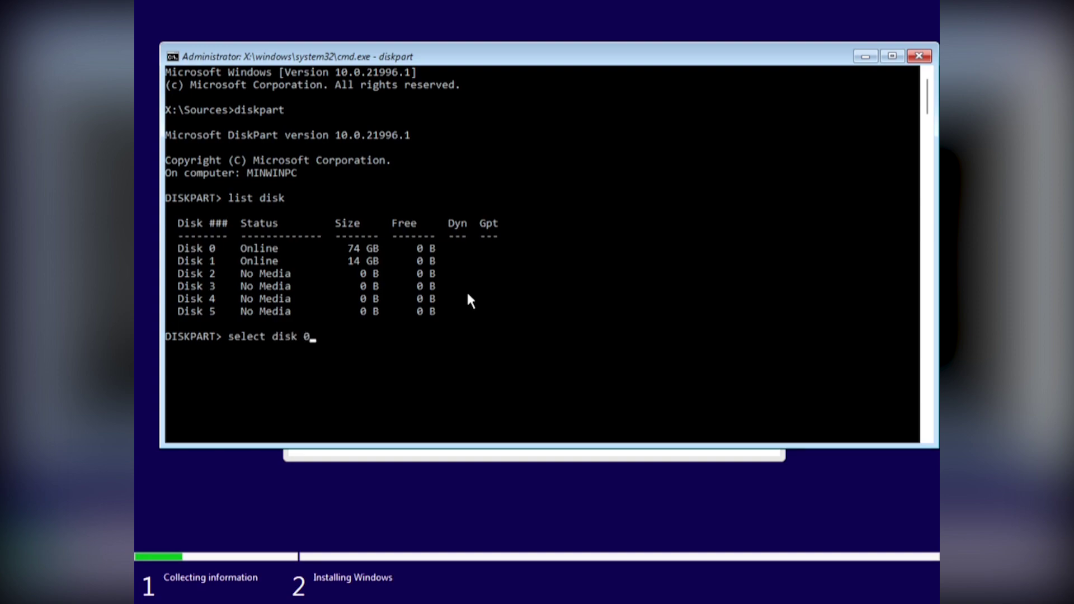
key(Return)
text(clean)
key(Return)
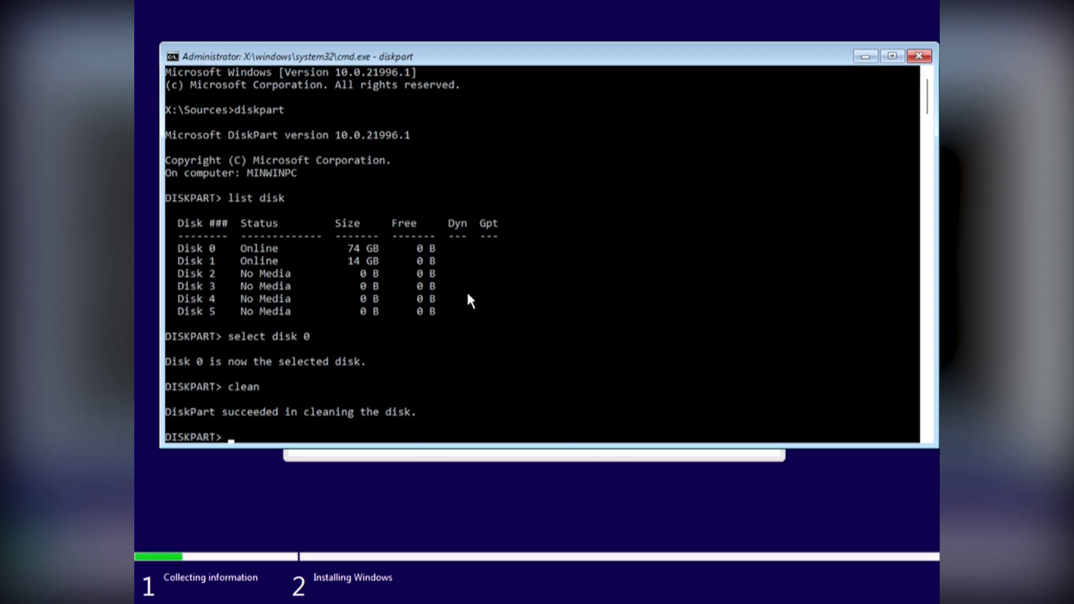
Step: Create a primary partition on disk 0 and quick-format it as NTFS
text(create partition primary)
key(Return)
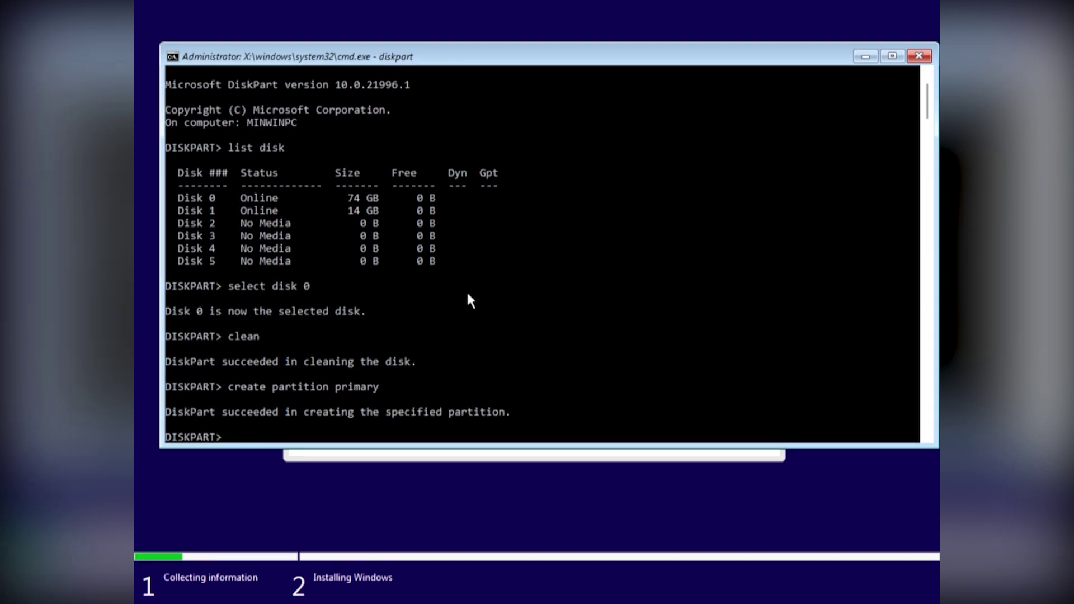
text(format)
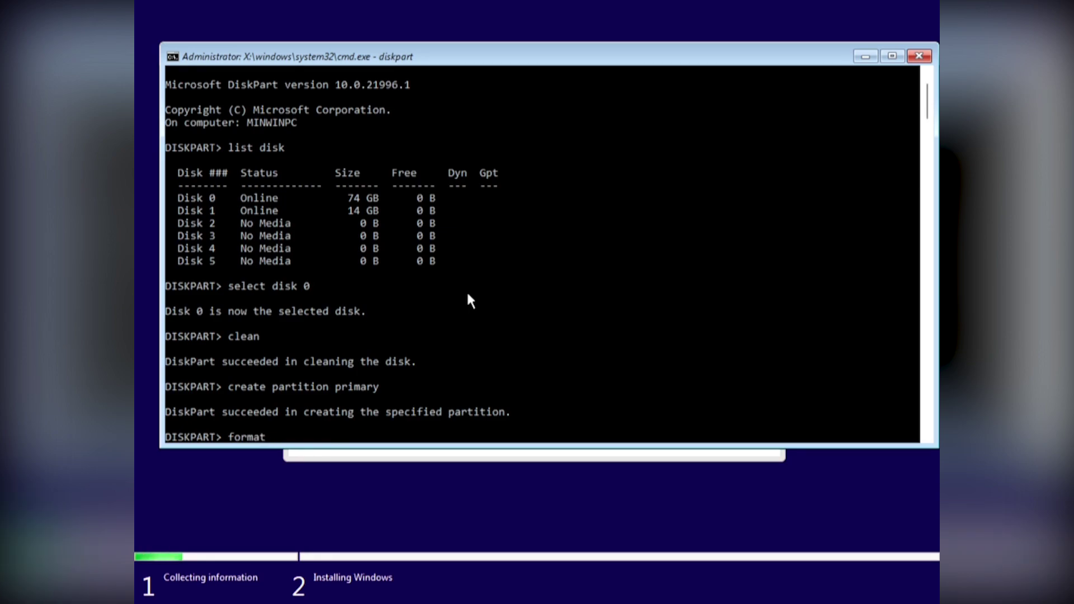
text( fs=ntfs quick)
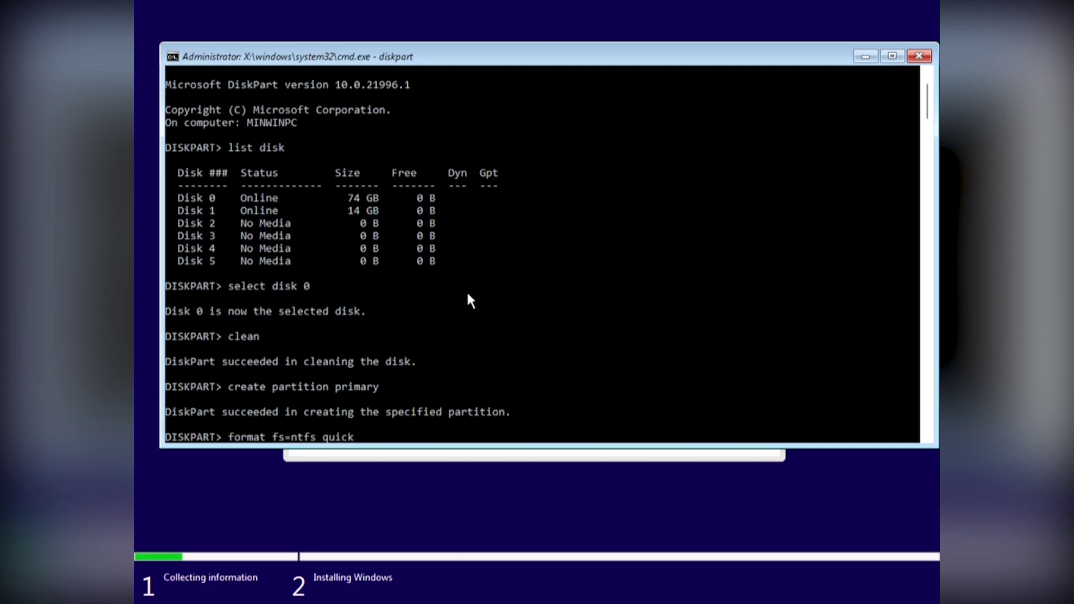
key(Return)
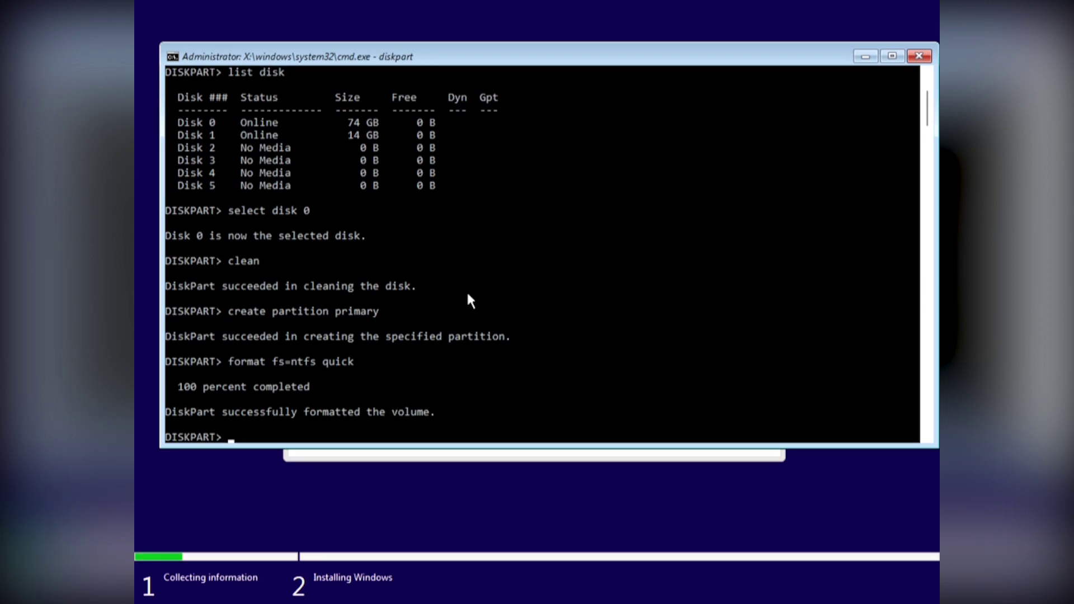
Step: Mark the new partition active, list volumes, and select volume 2, the 74 GB partition
text(active)
key(Return)
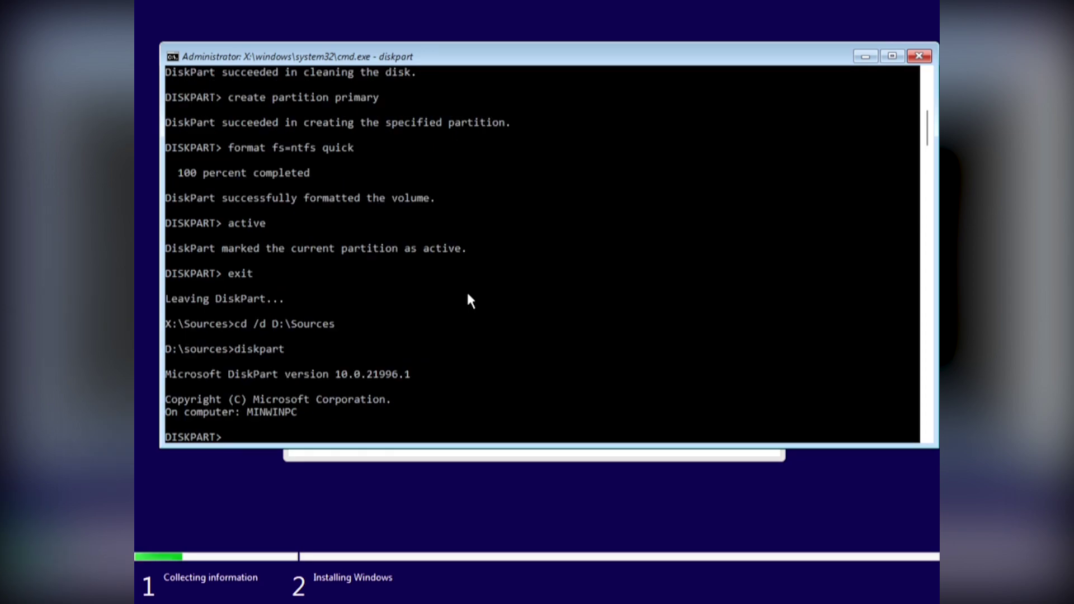
text(sleec)
key(BackSpace)
key(BackSpace)
key(BackSpace)
key(BackSpace)
text(list volume)
key(Return)
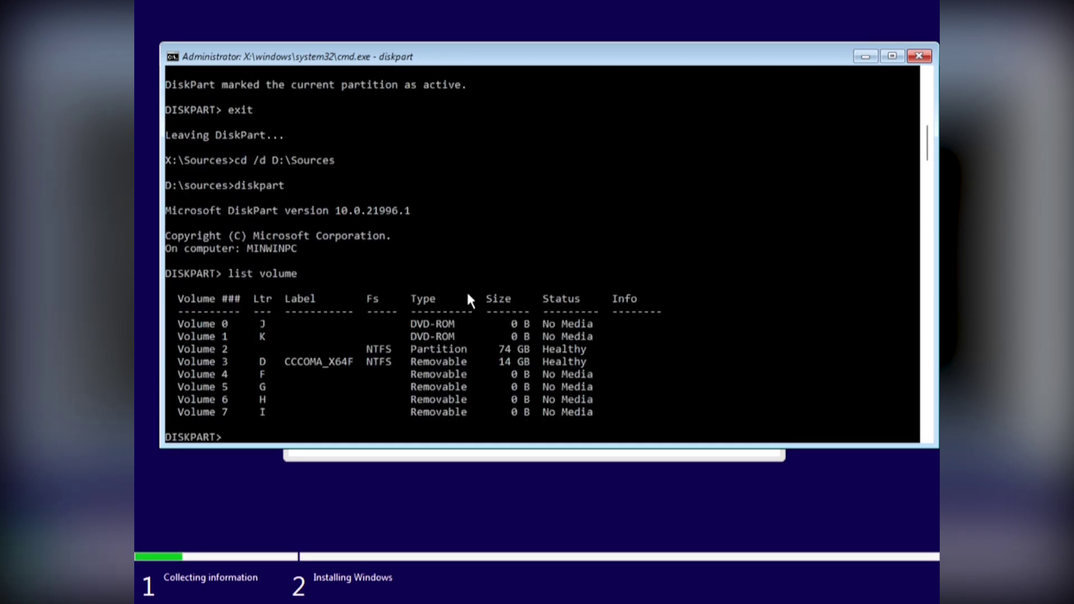
text(select volume 2)
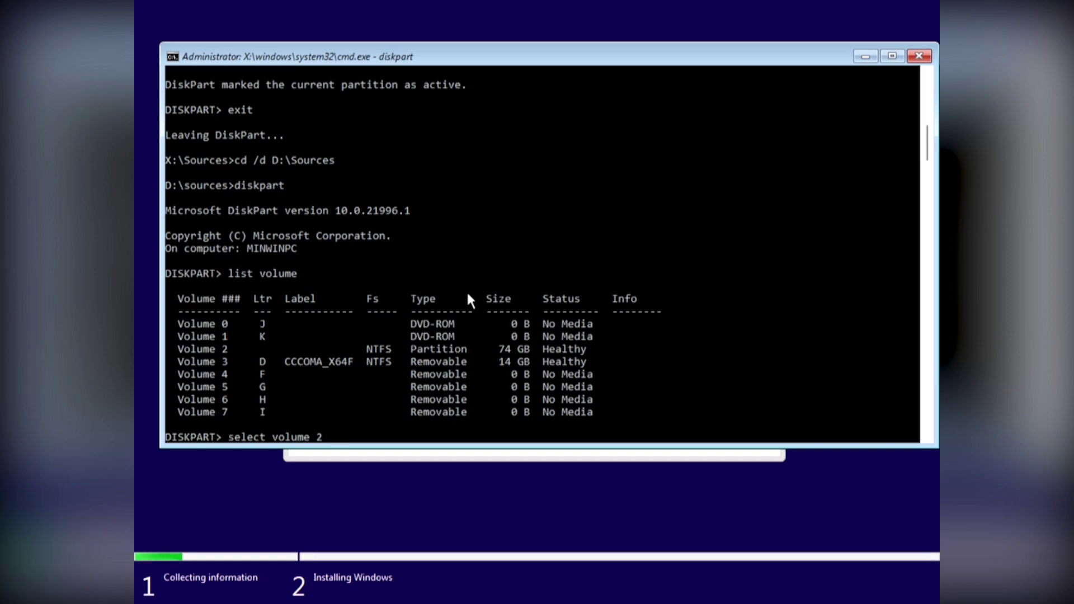
key(Return)
Step: Assign drive letter C to volume 2 and exit DiskPart
text(aassign)
key(BackSpace)
key(BackSpace)
key(BackSpace)
key(BackSpace)
key(BackSpace)
key(BackSpace)
text(ssign letter c)
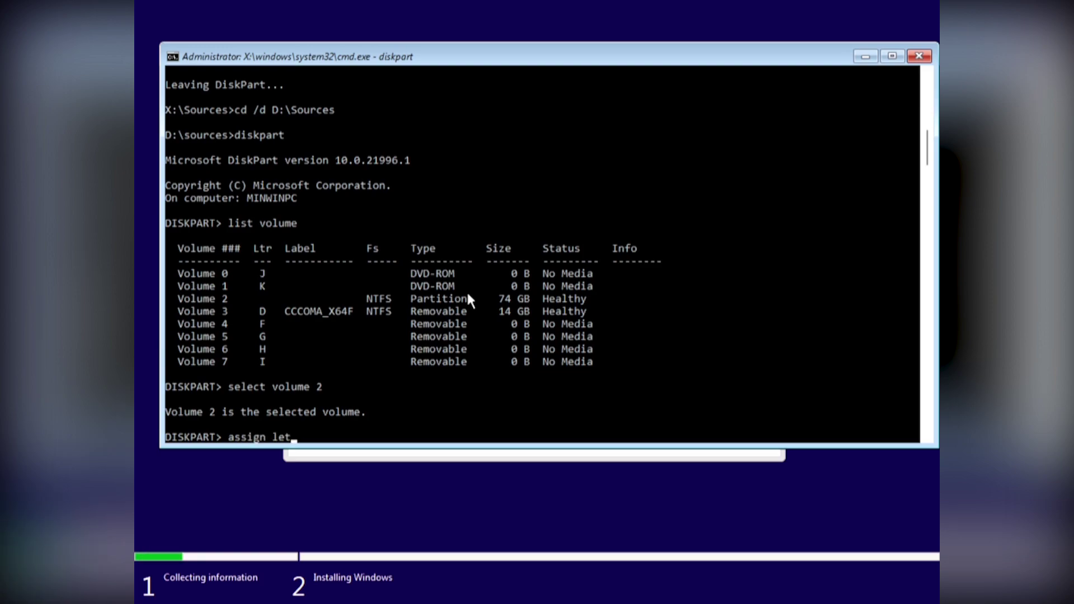
key(Return)
text(exit)
key(Return)
key(Up)
key(BackSpace)
key(BackSpace)
key(BackSpace)
key(BackSpace)
key(BackSpace)
key(BackSpace)
key(BackSpace)
key(BackSpace)
Step: Run dism /apply=image for install.wim index 1 to C:\, which fails with Error 87
text(dism /)
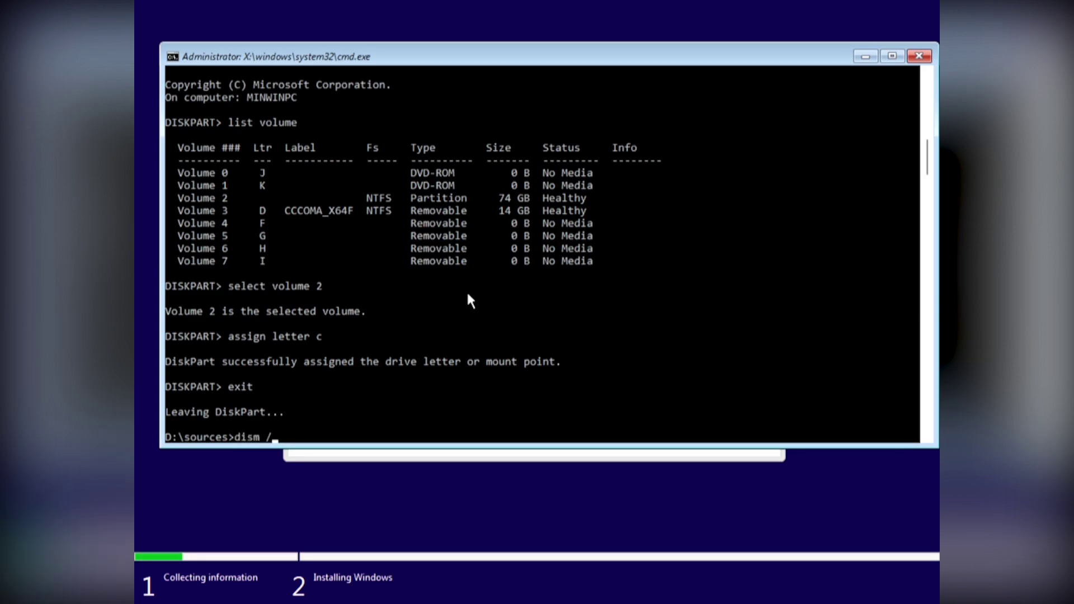
text(apply=image /)
text(imagefile:n)
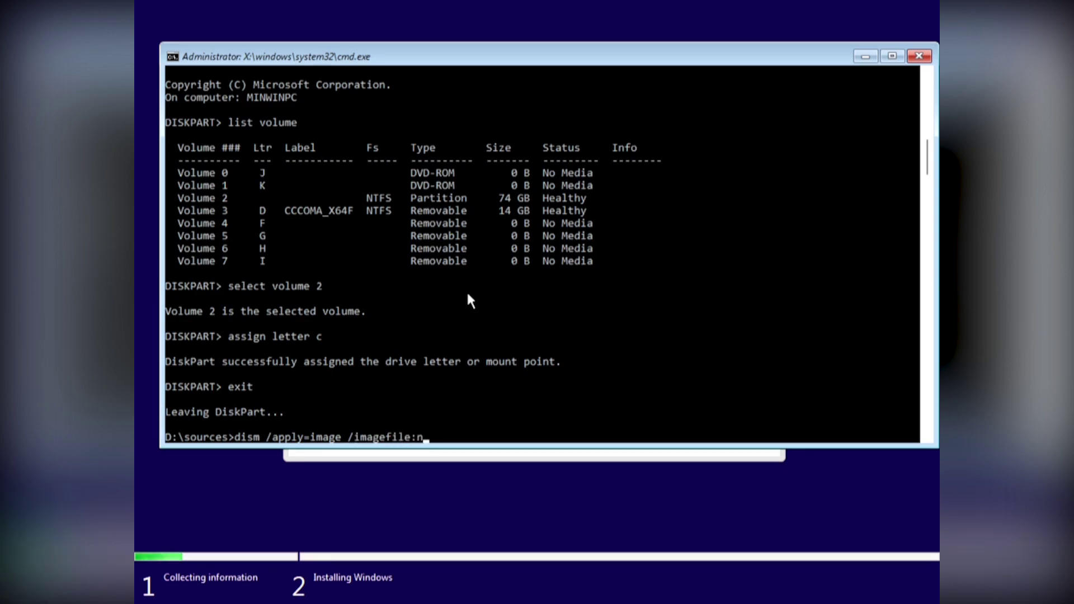
key(BackSpace)
text(install.wim )
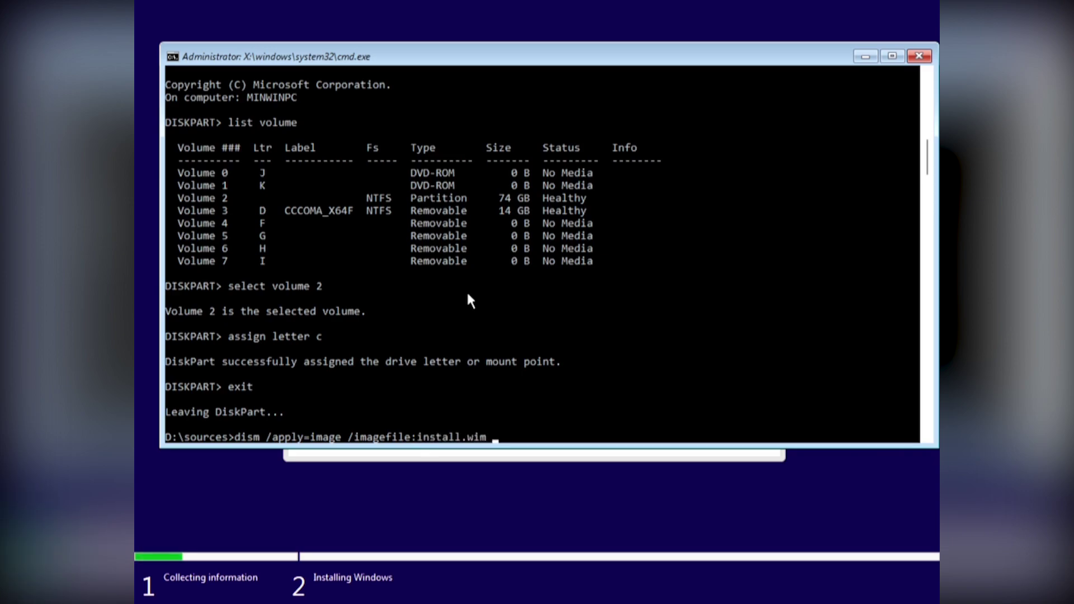
text(/index:1 /applydir)
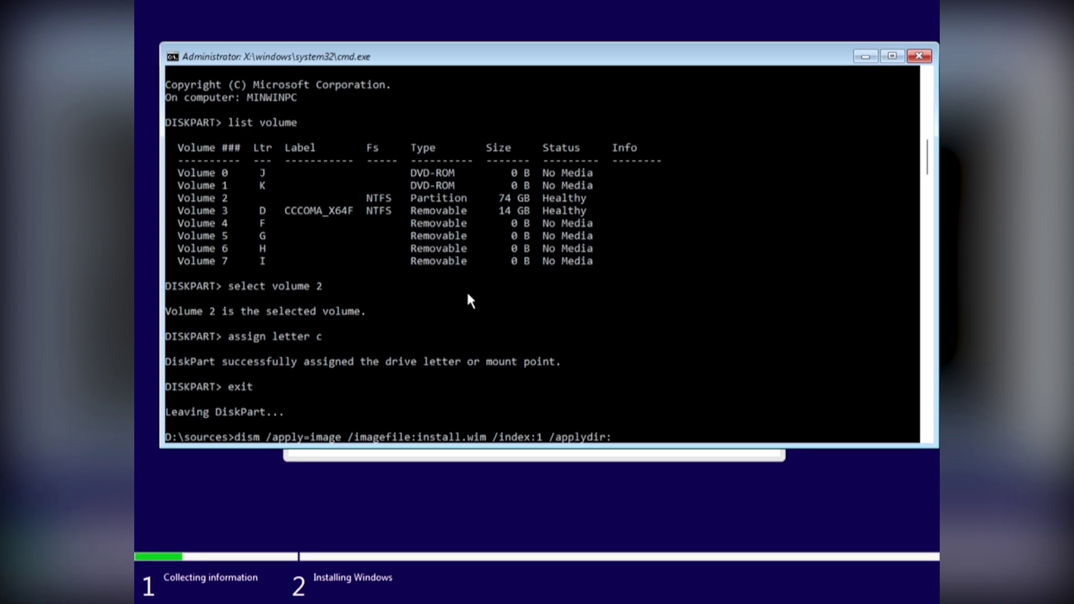
text(:C:\)
key(Return)
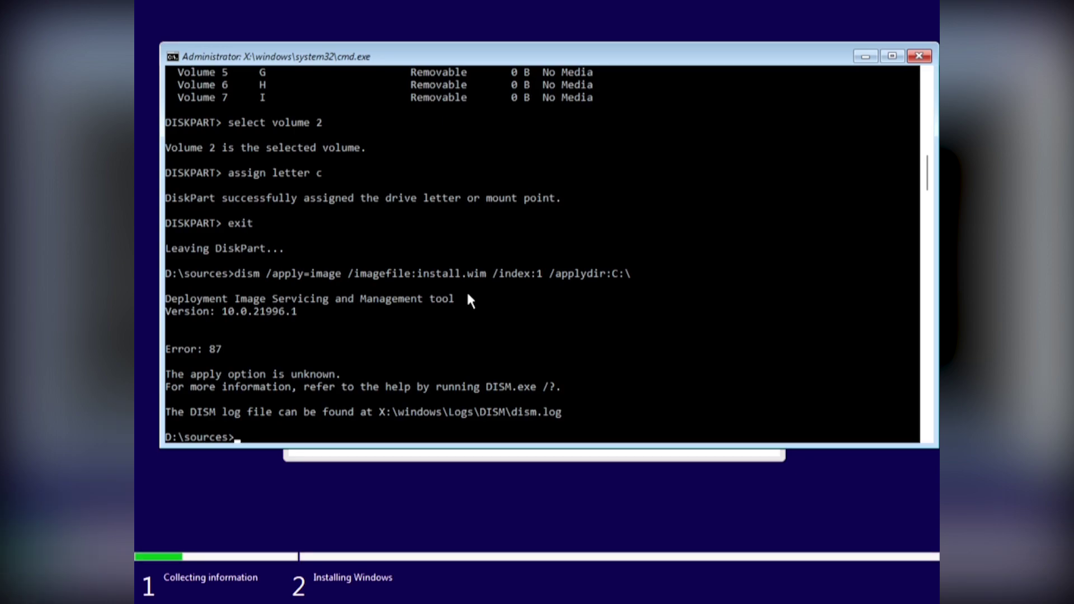
key(Up)
Step: Correct the option to /apply-image and apply install.wim index 1 to C:\ until it completes successfully
key(Left)
key(Left)
key(Left)
key(Left)
key(Left)
key(Left)
key(Left)
key(Left)
key(Left)
key(Left)
key(Left)
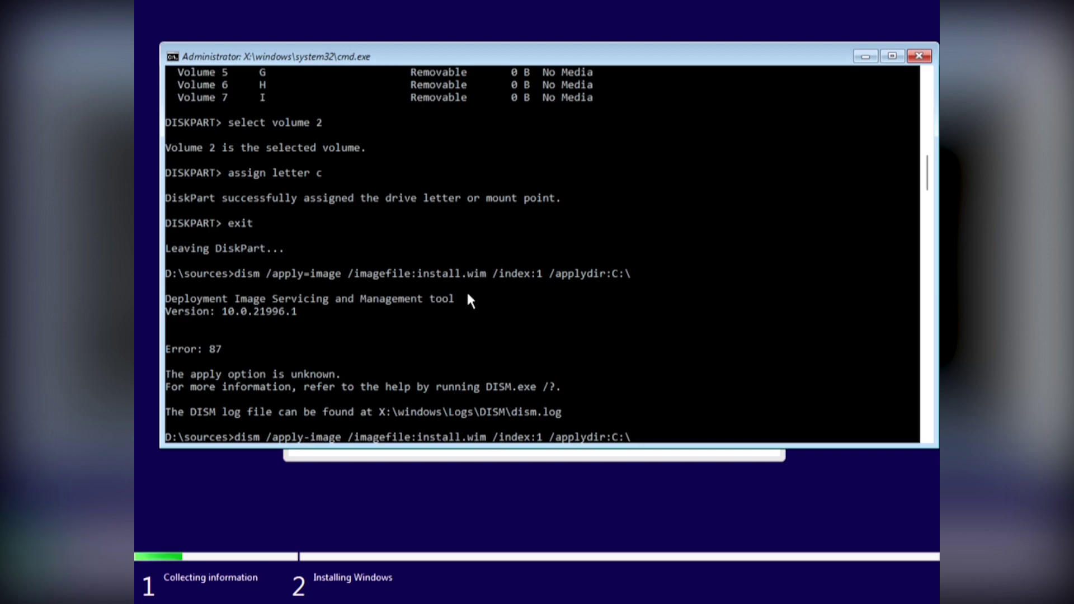
key(Return)
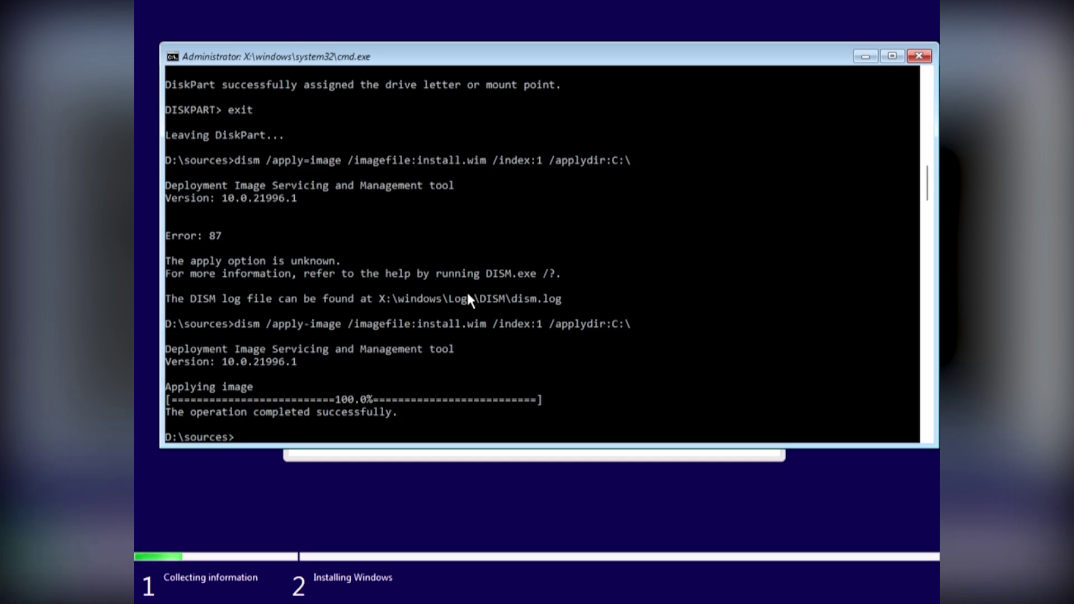
Step: Create the boot files with bcdboot C:\Windows /s C:
text(bcdboot C:\Windows /s C:\)
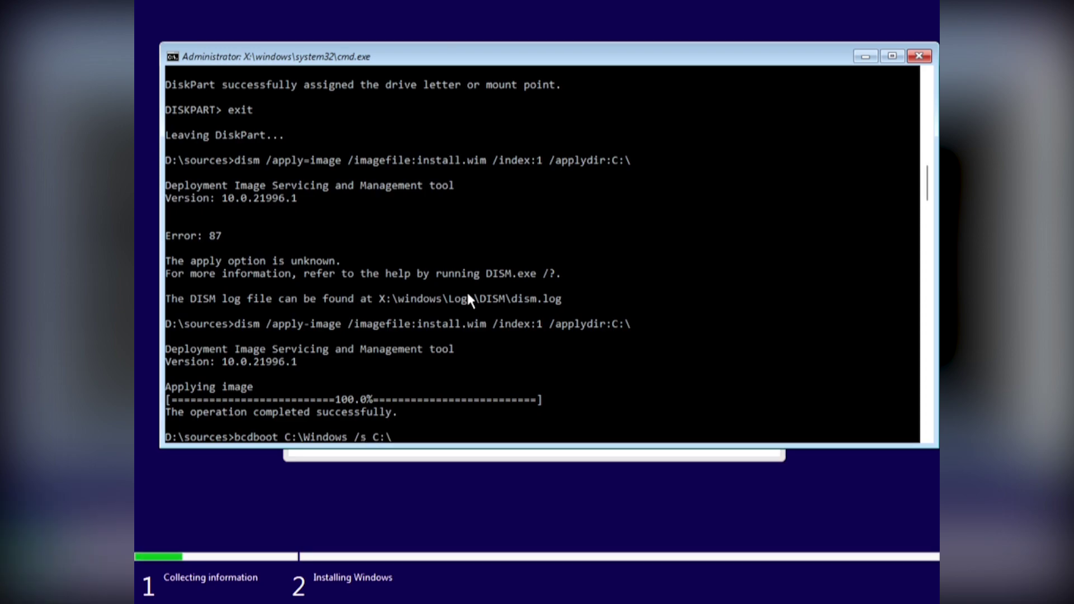
key(BackSpace)
key(Return)
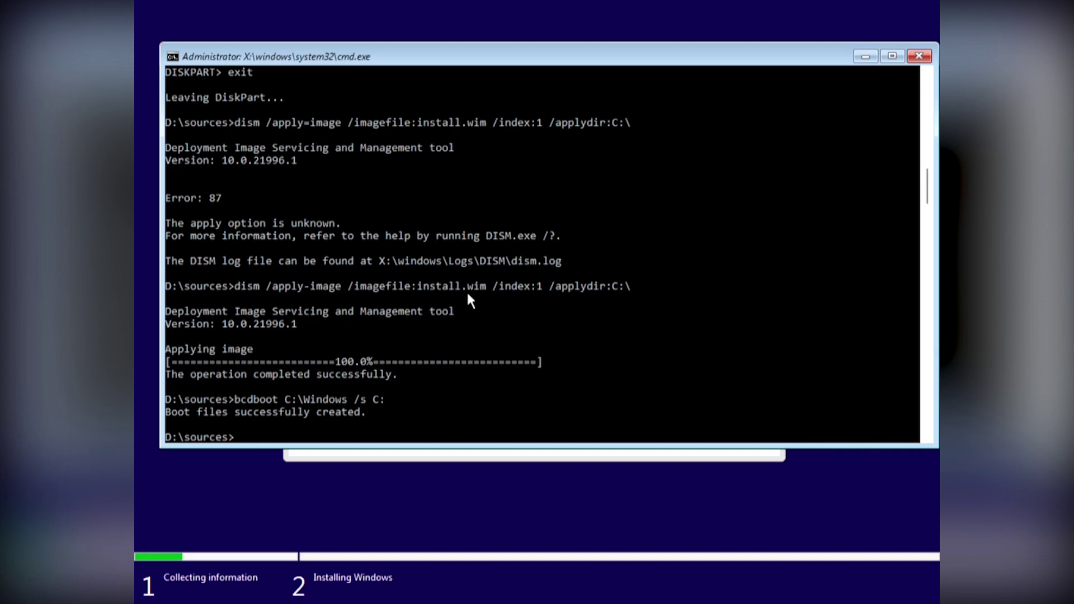
Step: Exit the command prompt and quit Windows Setup, confirming both cancel prompts with Yes
text(exit)
key(Return)
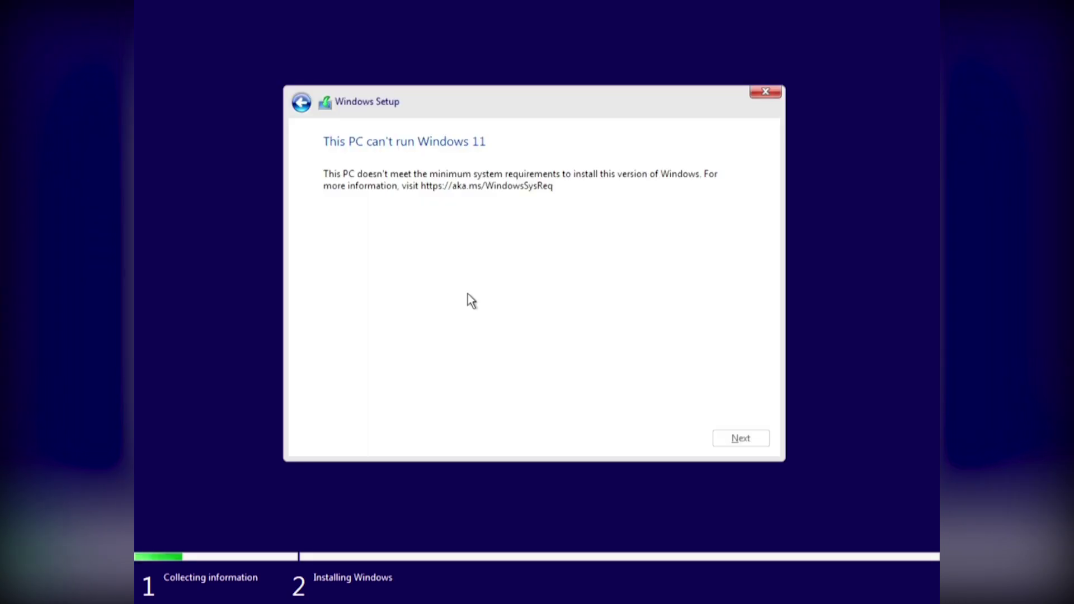
click(767, 91)
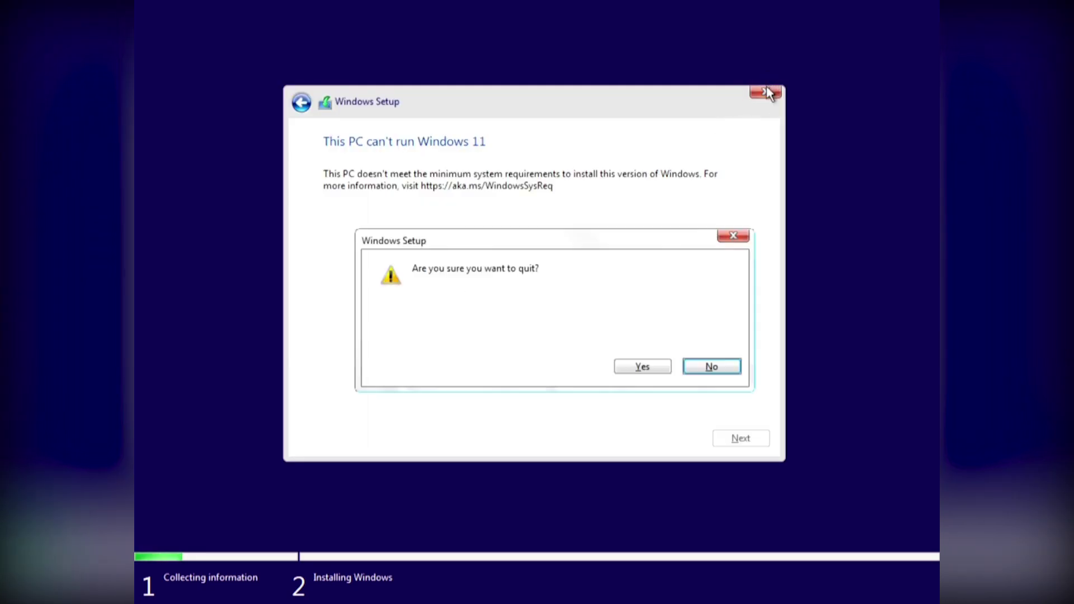
click(646, 365)
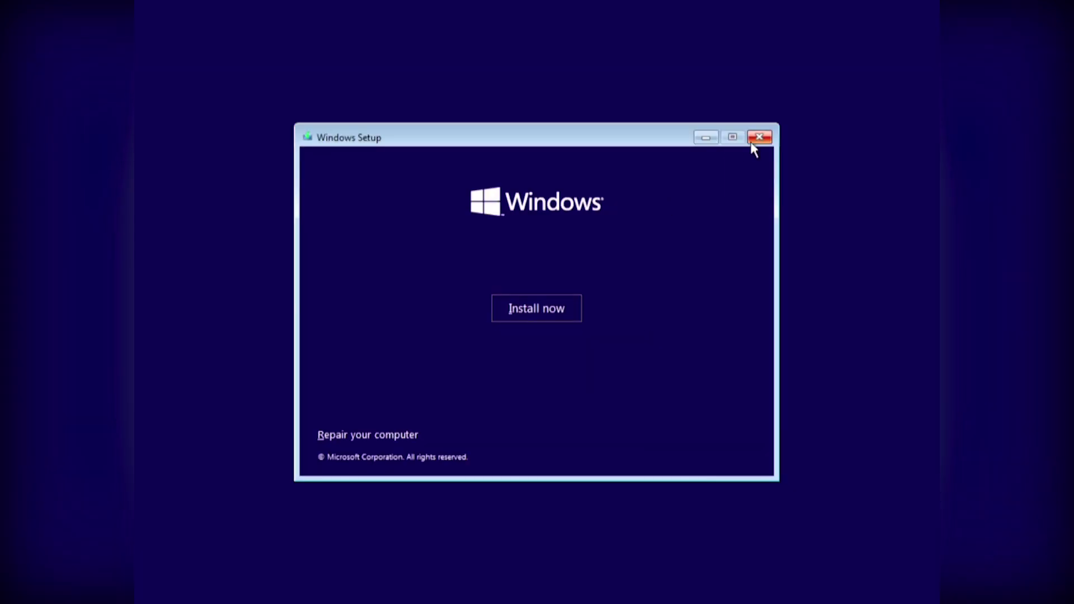
click(749, 143)
click(632, 370)
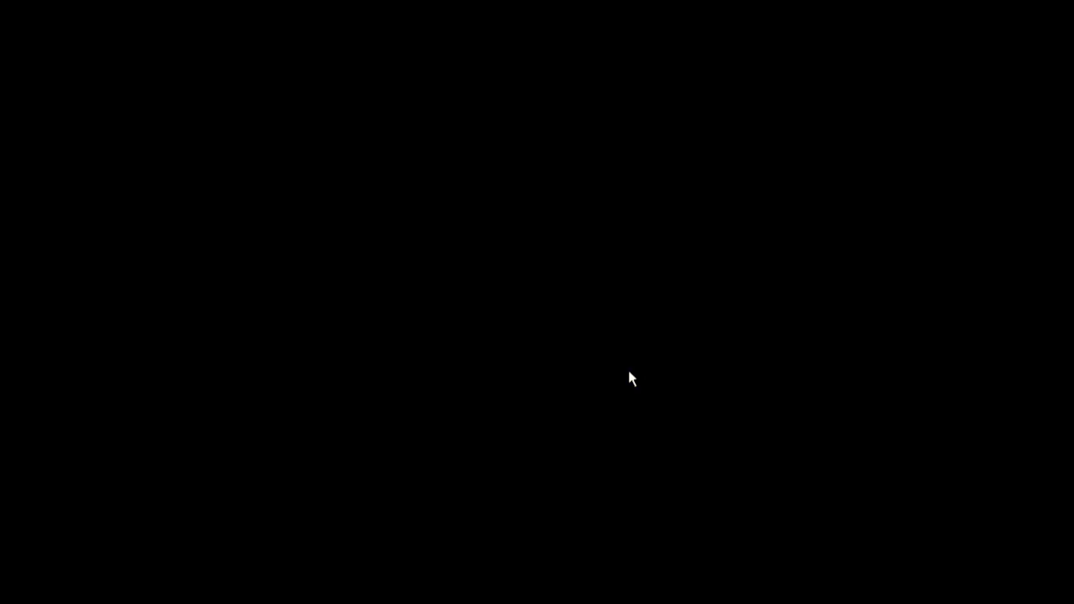
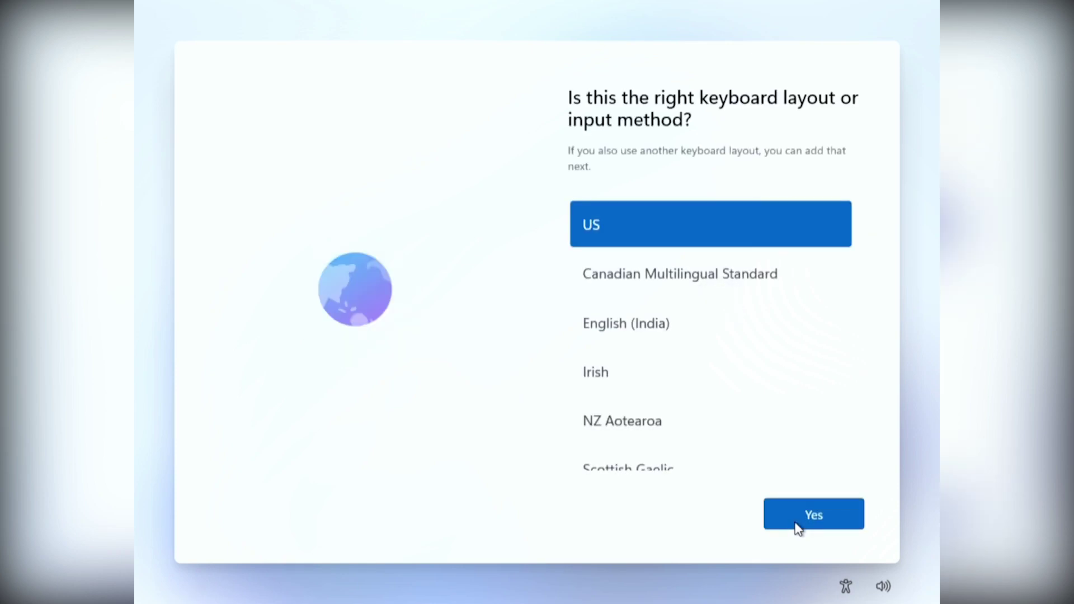
Step: Keep US as the keyboard layout and skip adding a second layout
click(799, 527)
click(798, 525)
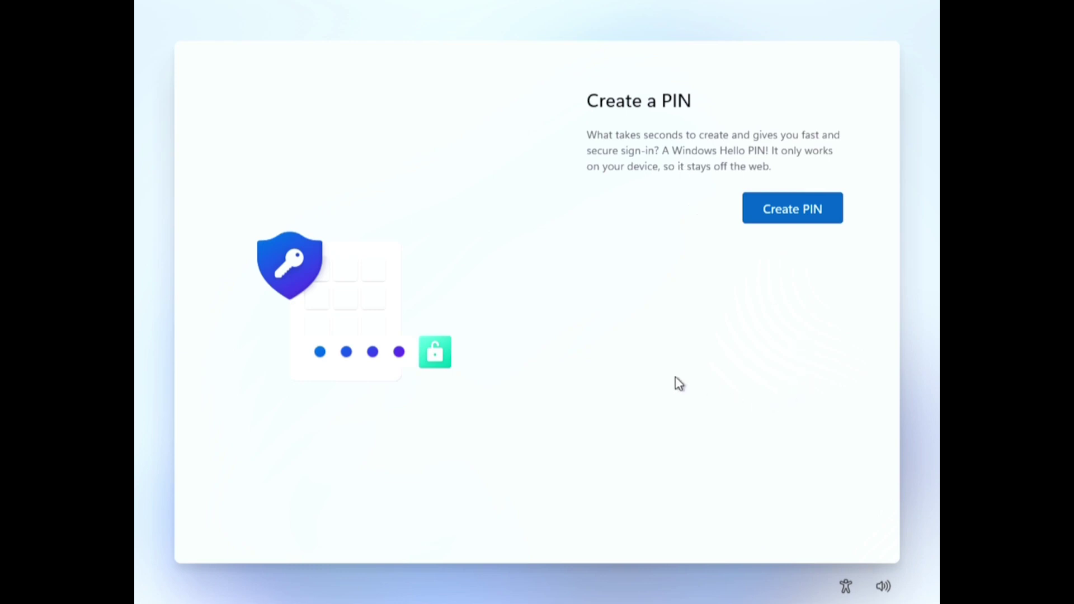
Step: Create the Windows Hello PIN, entering the four-digit PIN in New PIN and Confirm PIN
click(816, 220)
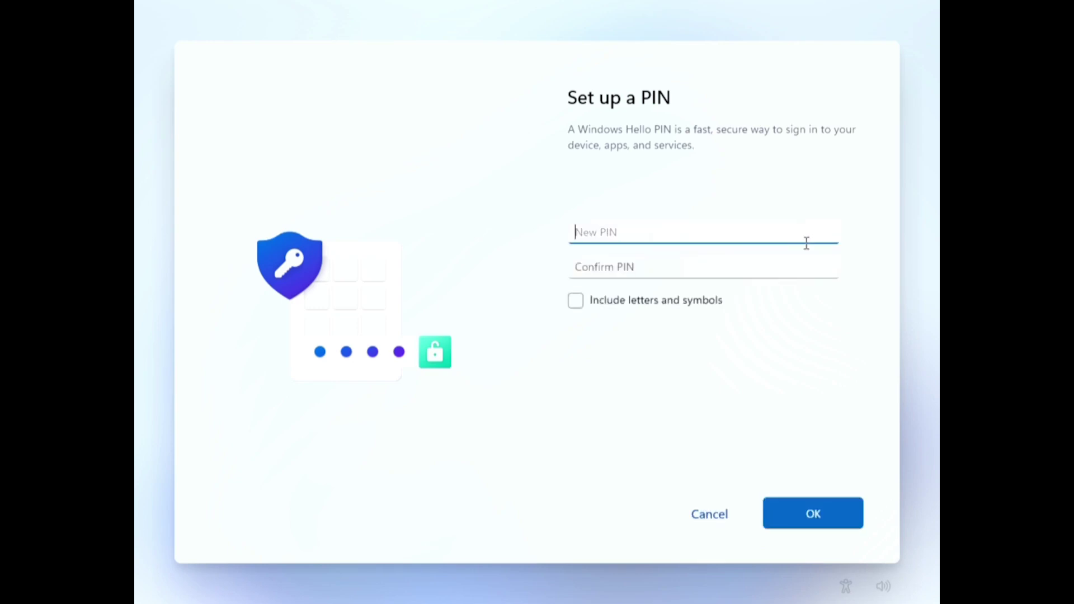
click(703, 516)
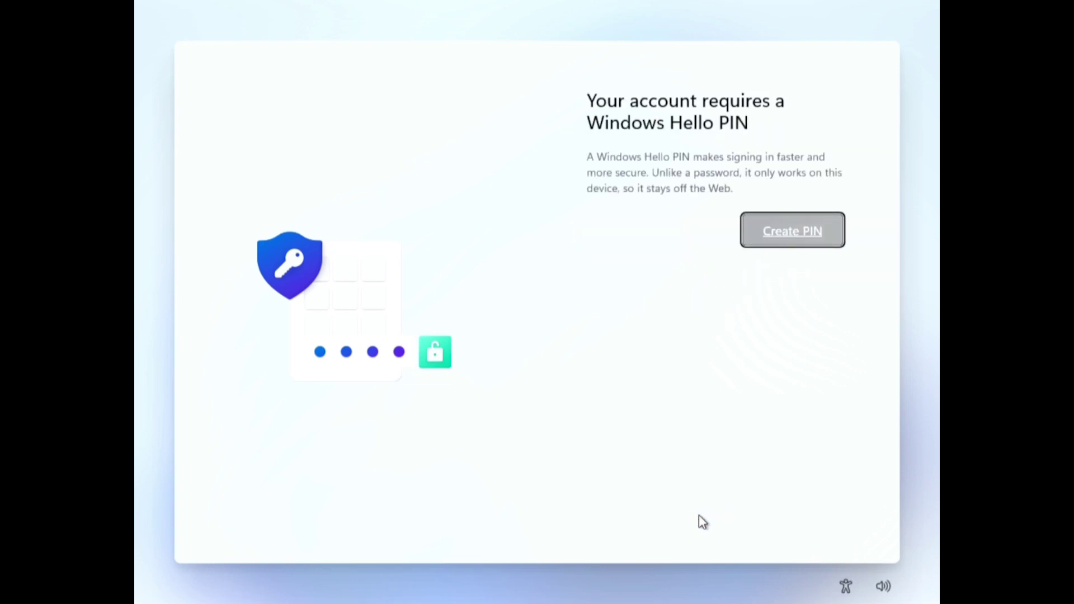
click(837, 231)
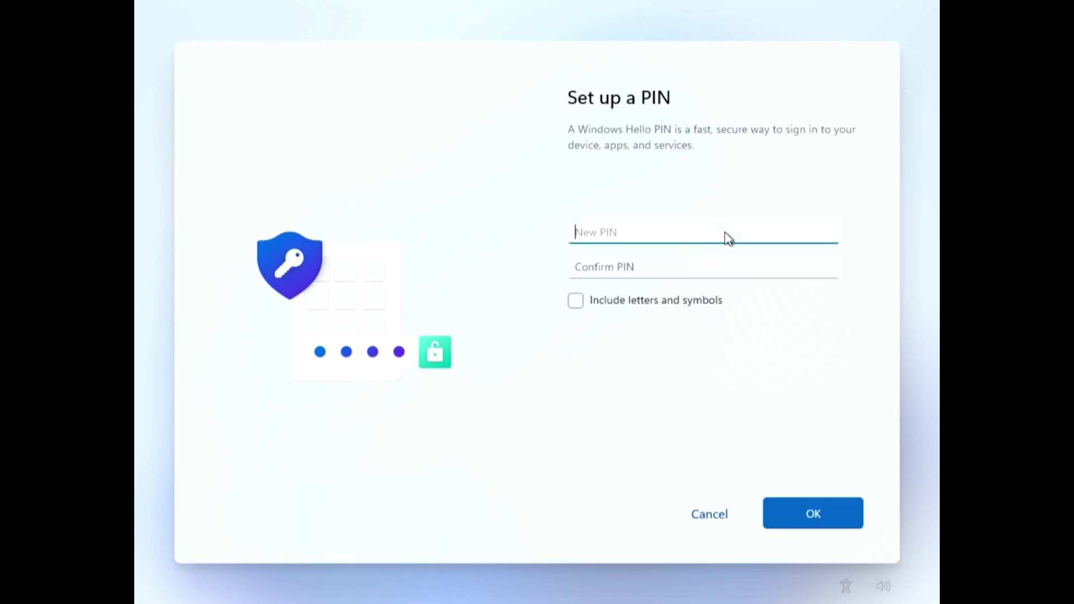
key(Tab)
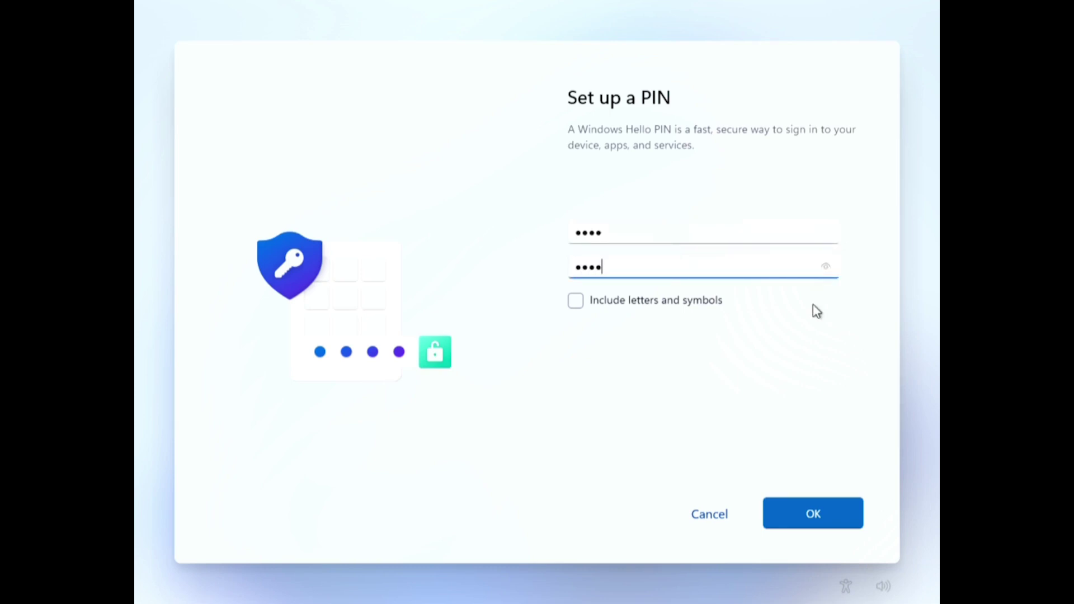
click(811, 511)
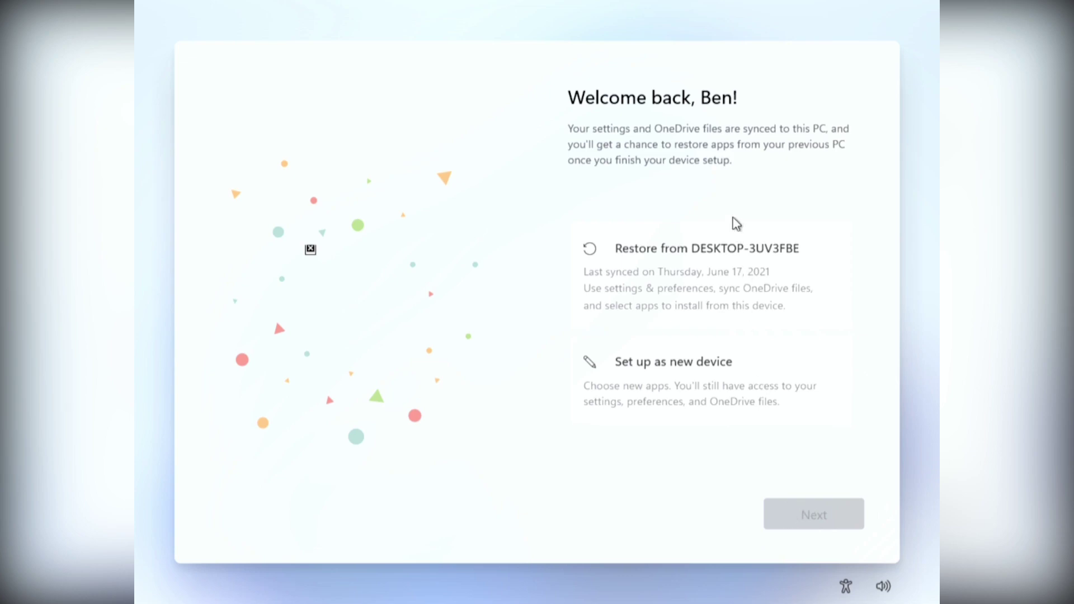
Step: Choose 'Set up as new device' instead of restoring from a backup
click(741, 410)
click(808, 513)
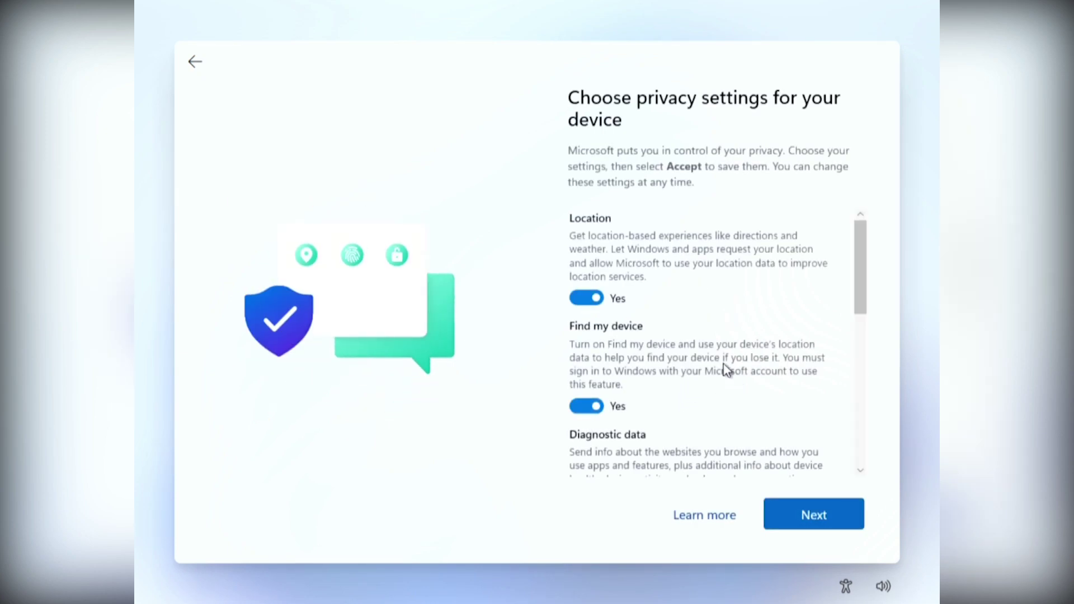
Step: Page through the privacy options and accept them all left on Yes
click(811, 511)
click(811, 511)
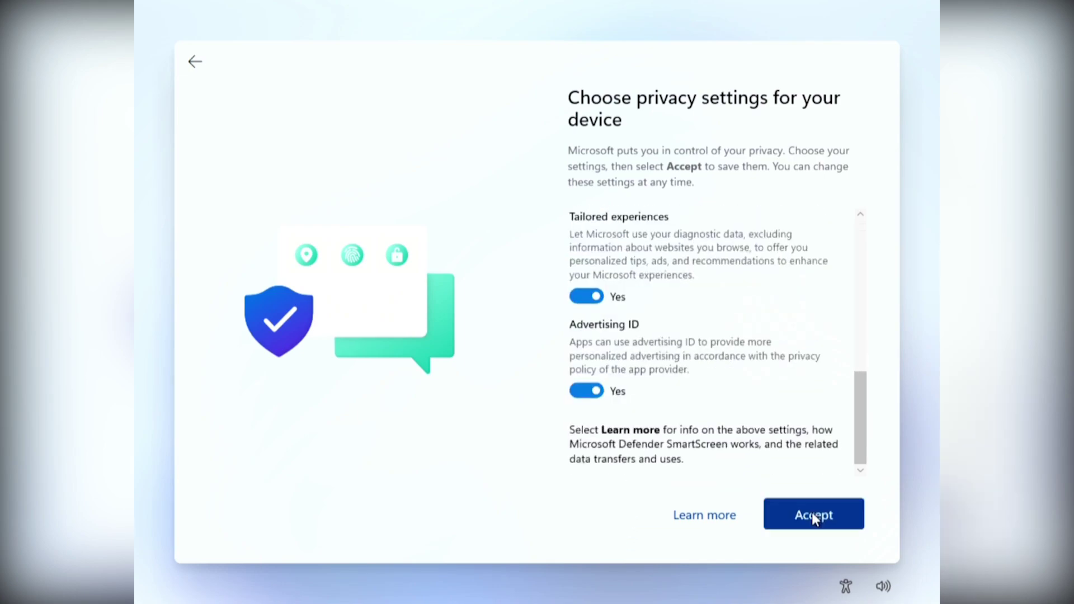
click(811, 512)
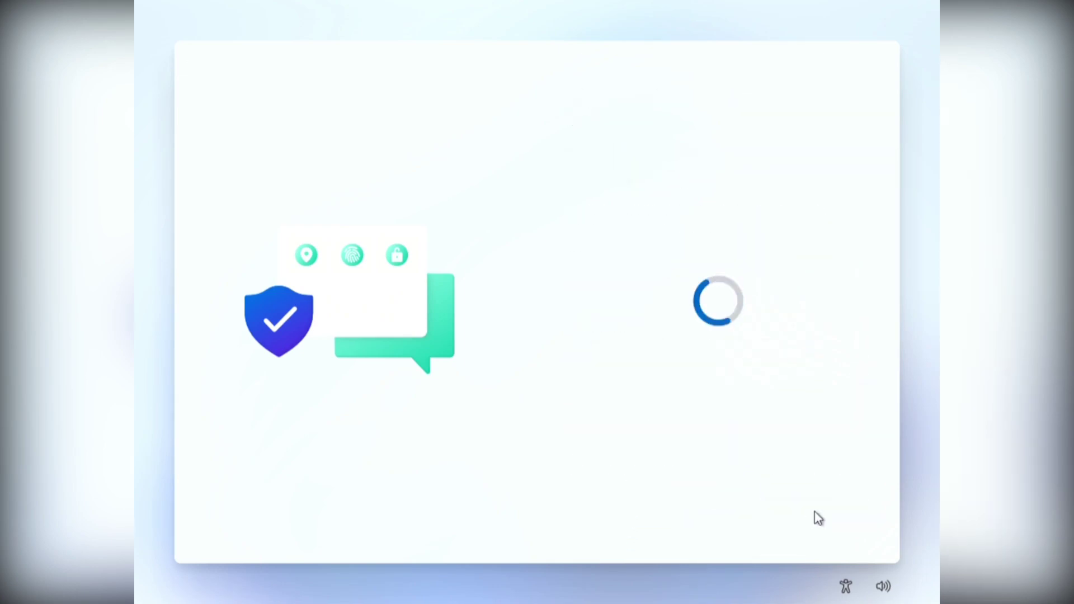
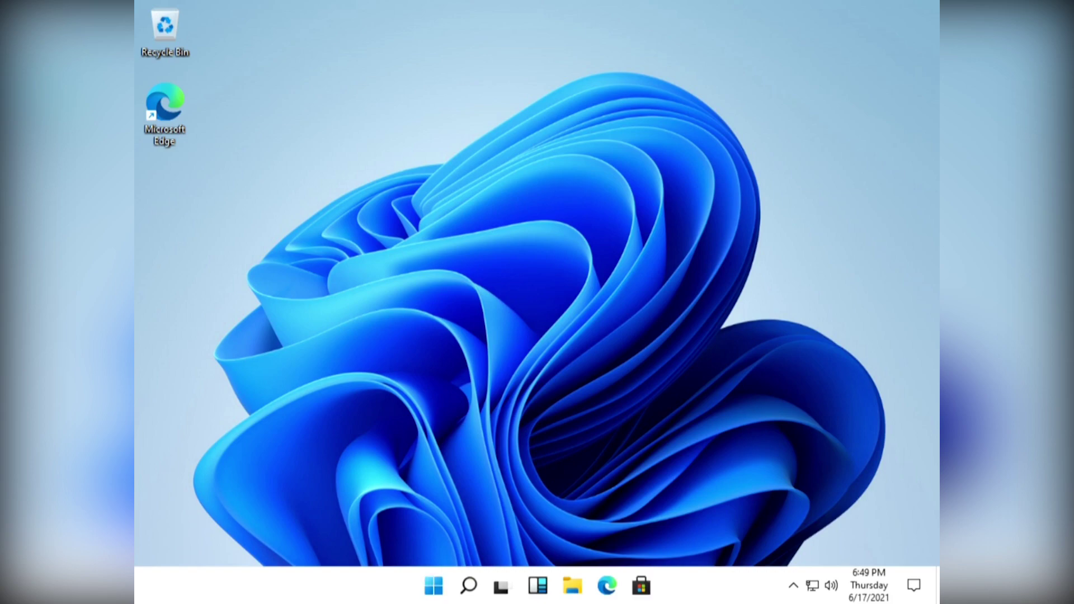
key(super)
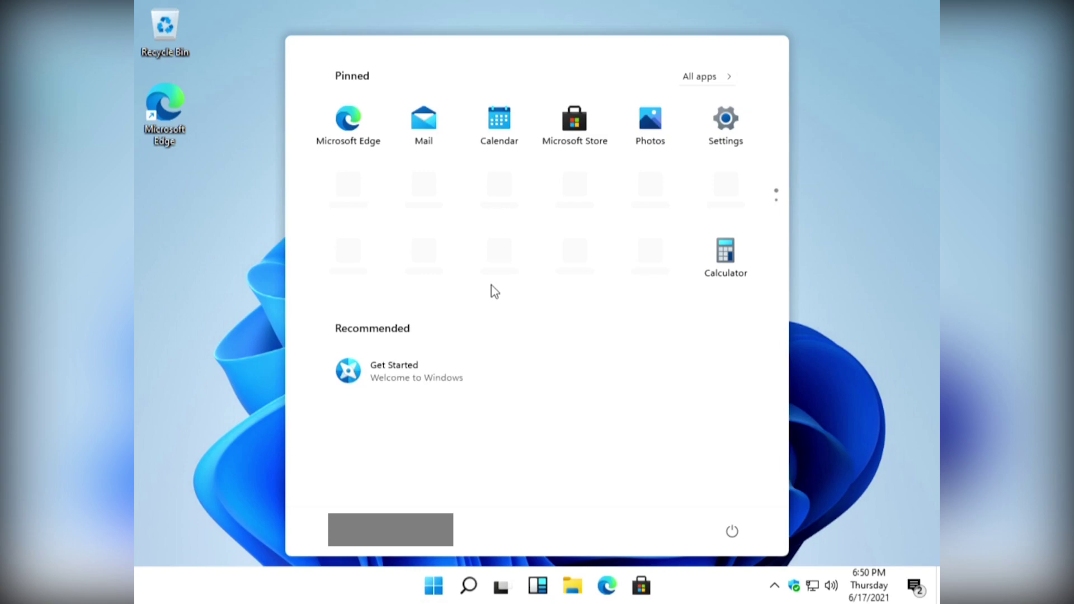
click(912, 349)
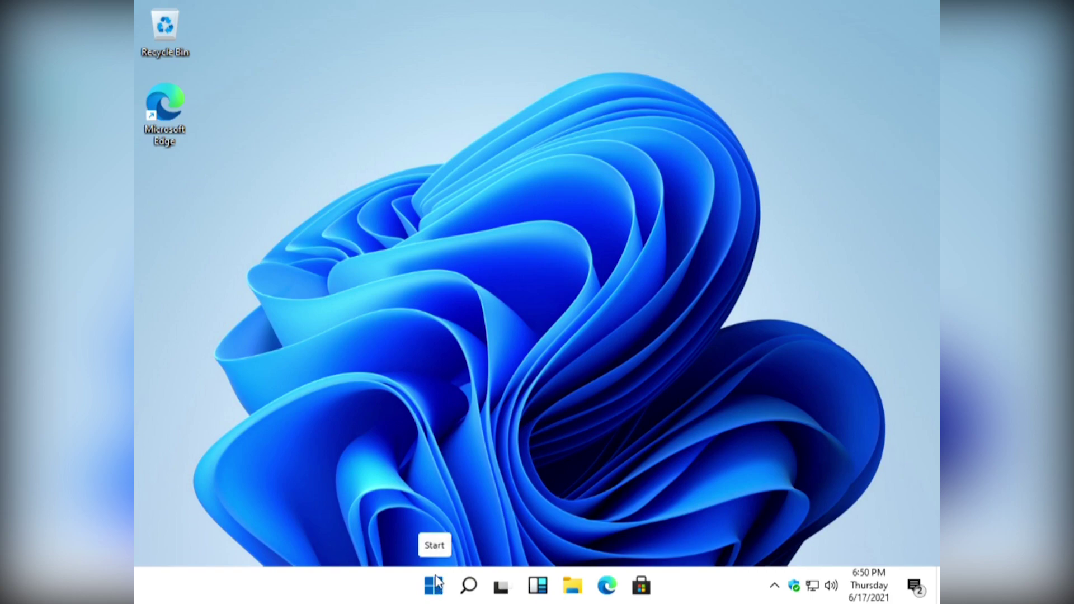
Step: Open Device Manager from the Start right-click menu and expand Sound, video and game controllers
right_click(434, 586)
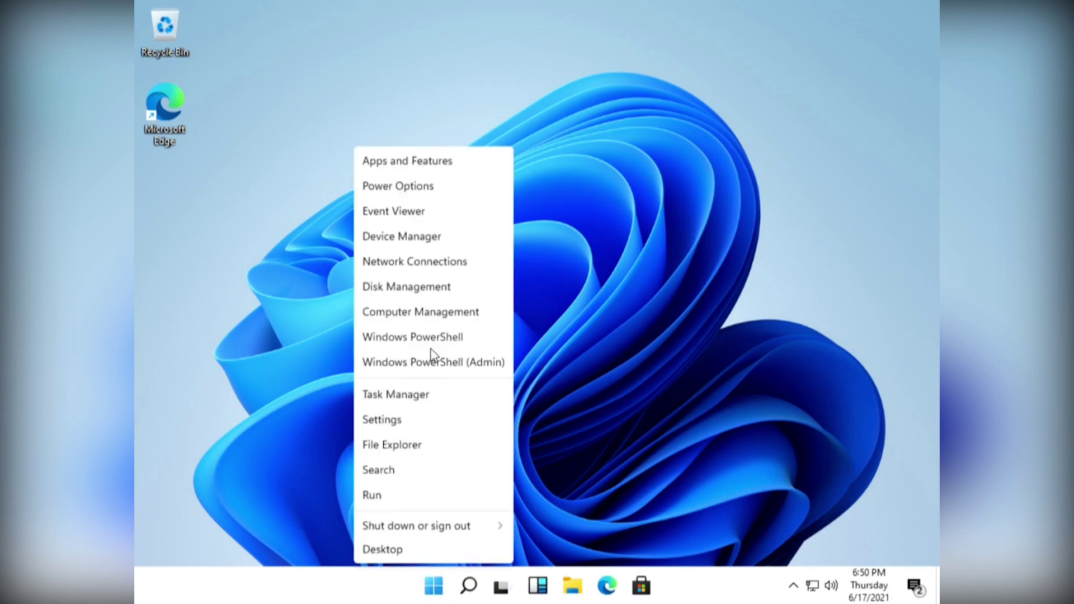
click(382, 237)
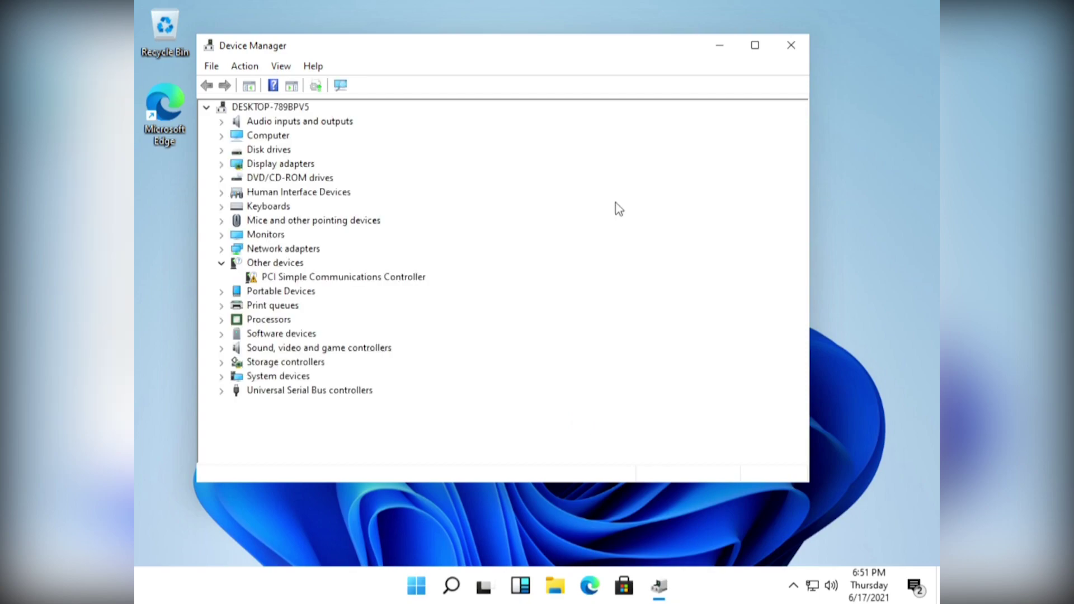
click(222, 348)
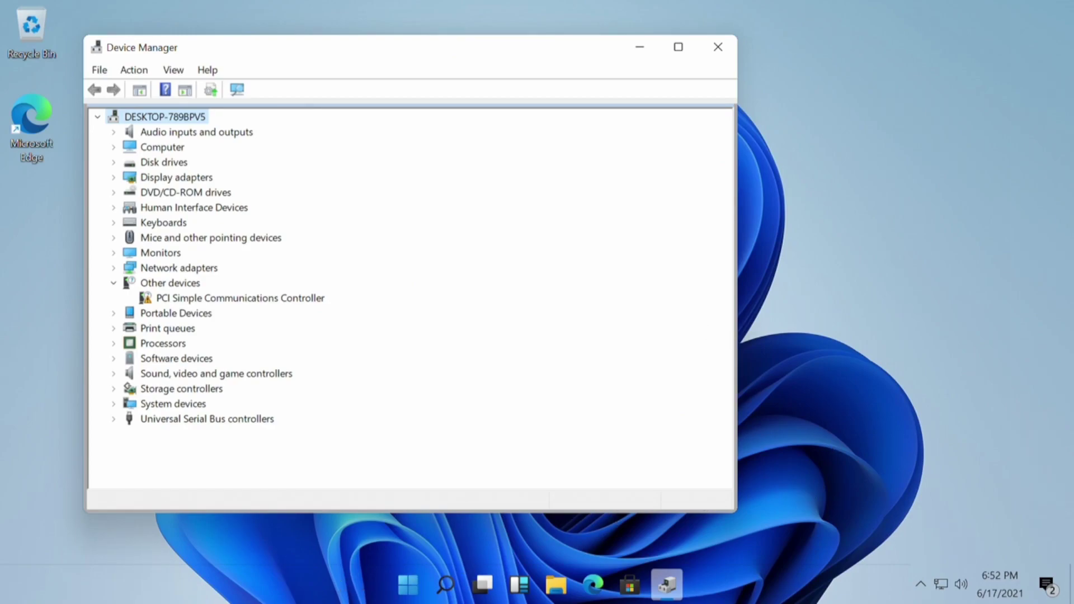
Step: Toggle the Start menu open and closed, then bring Device Manager back into focus
click(403, 588)
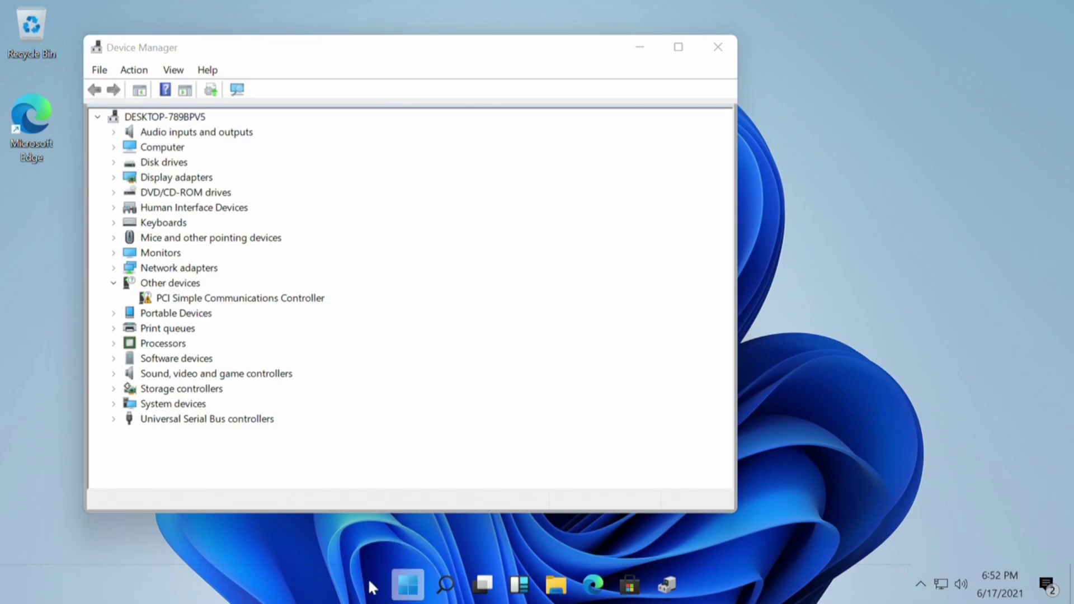
click(407, 584)
click(407, 507)
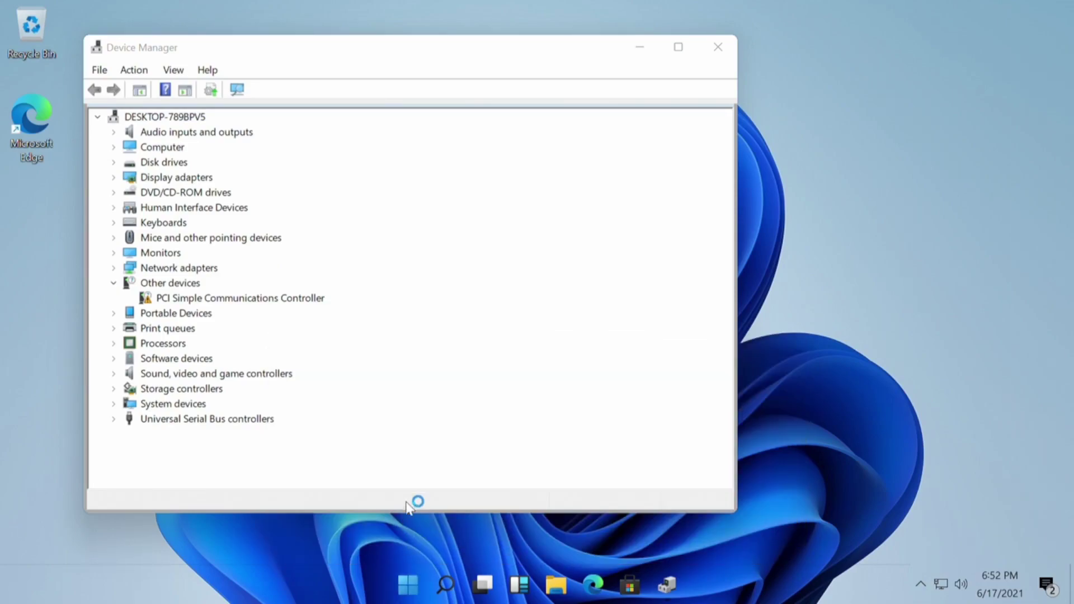
click(408, 585)
click(414, 591)
click(526, 64)
Step: Inspect Display adapters and Network adapters, collapse them, and close Device Manager
click(135, 192)
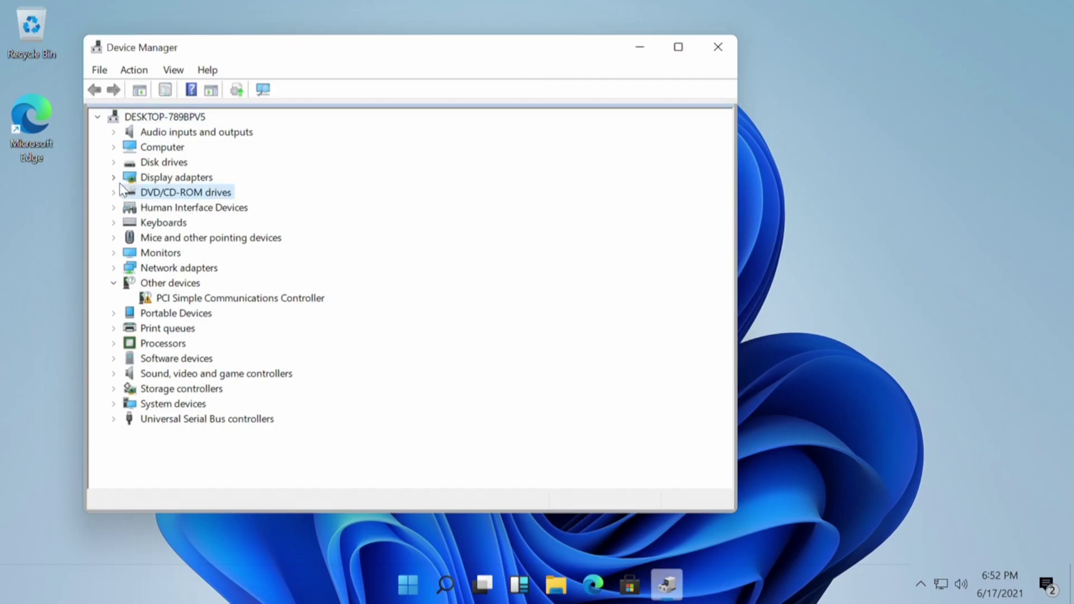
click(117, 179)
click(116, 180)
click(114, 269)
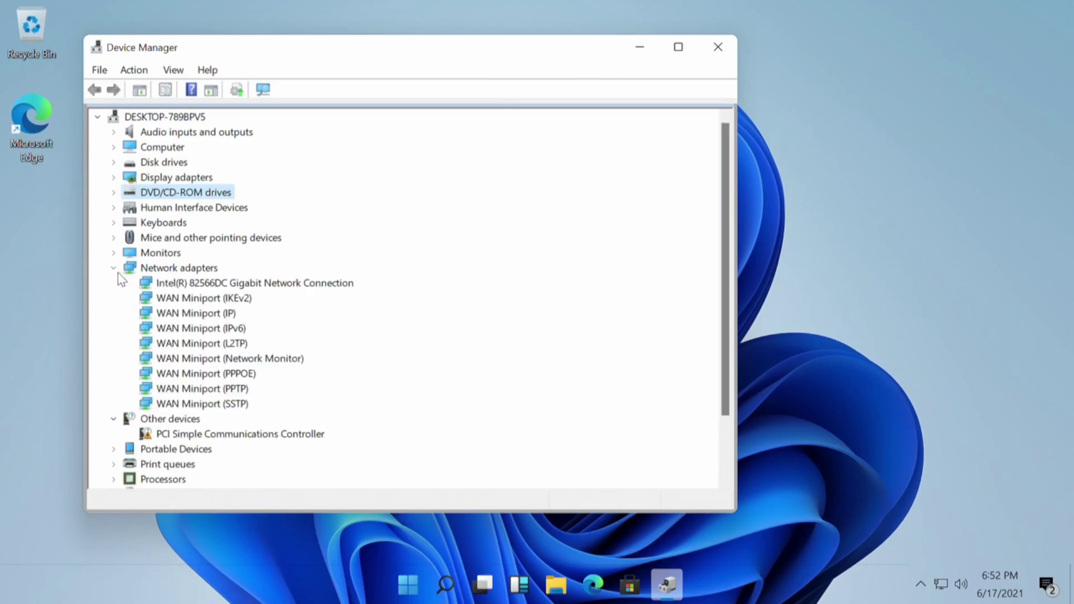
click(115, 270)
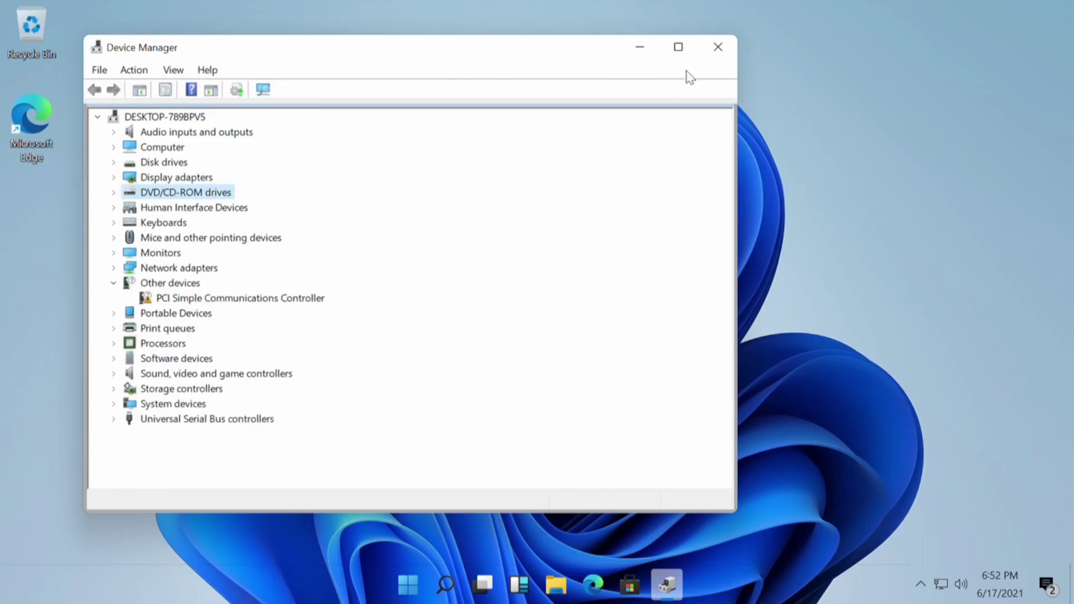
click(718, 48)
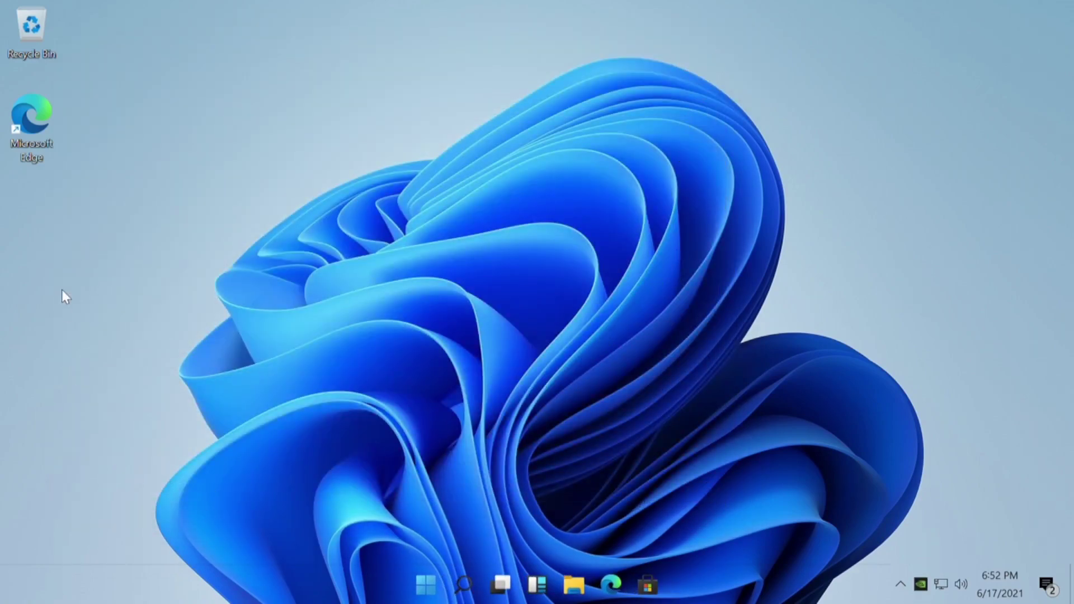
Step: Review System > About in Settings (Windows 11 Home build 21996.1, 4.00 GB RAM), then close Settings
right_click(426, 584)
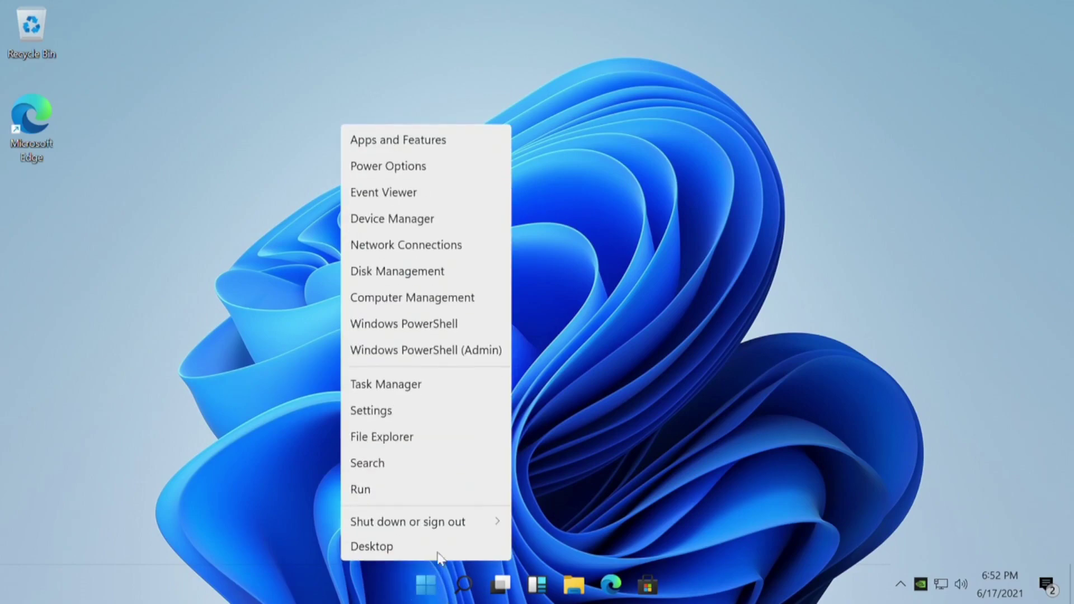
click(415, 430)
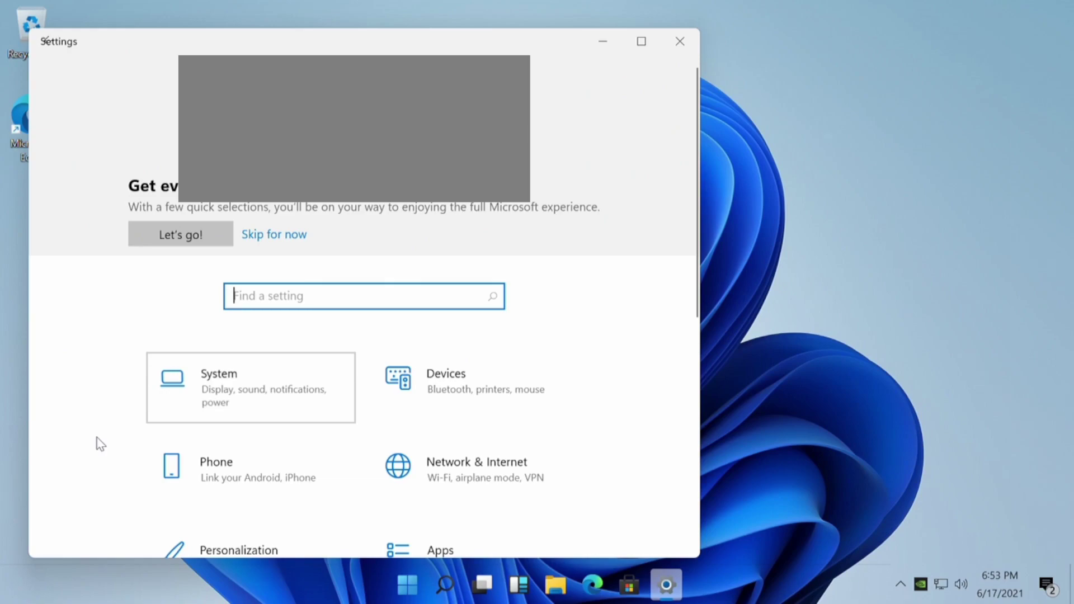
click(213, 375)
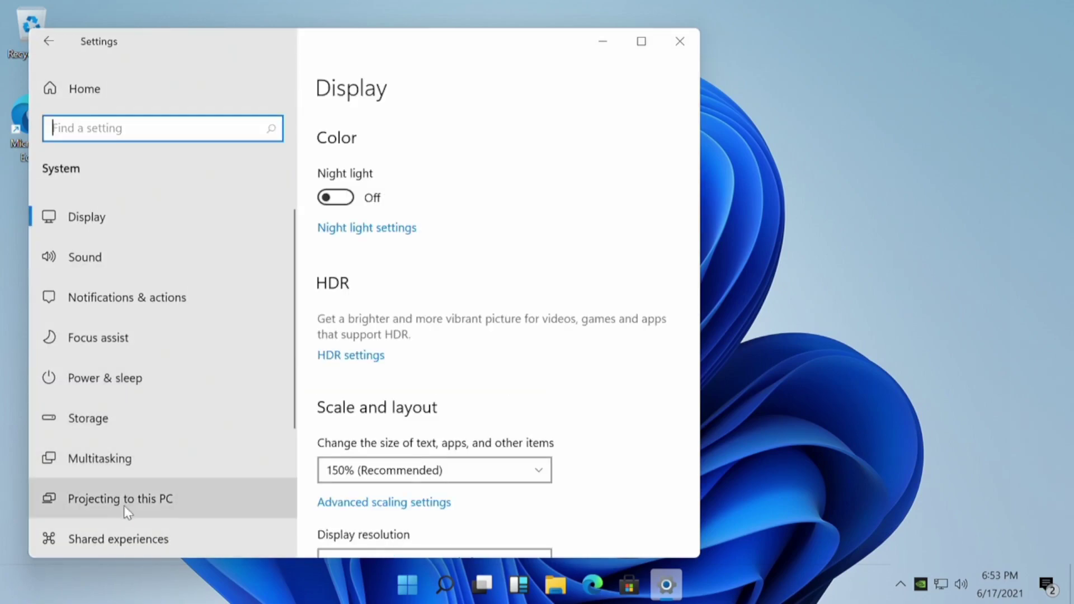
scroll(156, 494, down, 3)
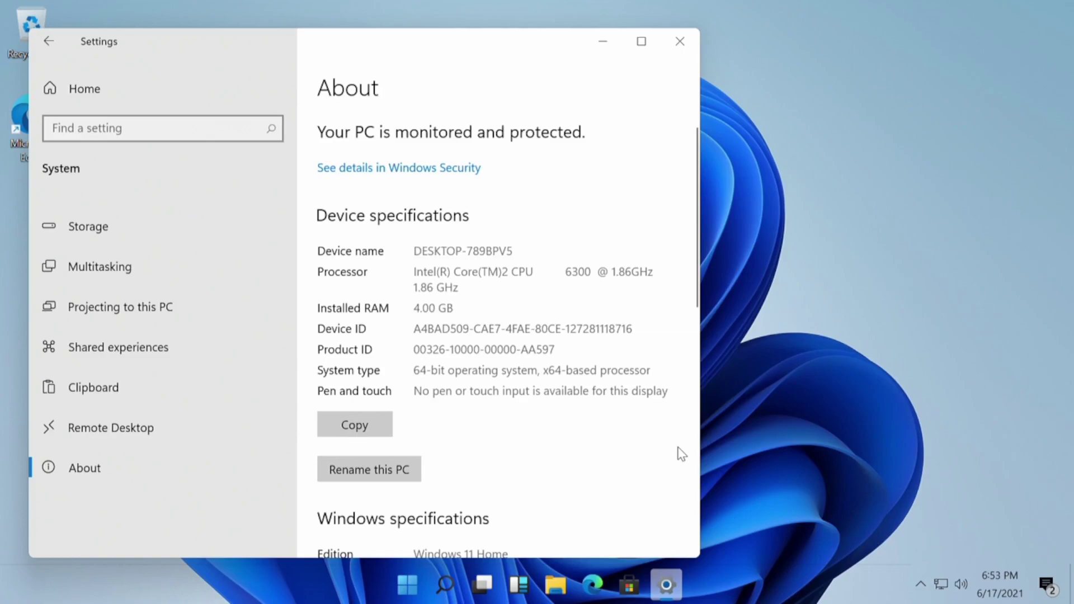
scroll(681, 453, down, 3)
scroll(681, 453, up, 2)
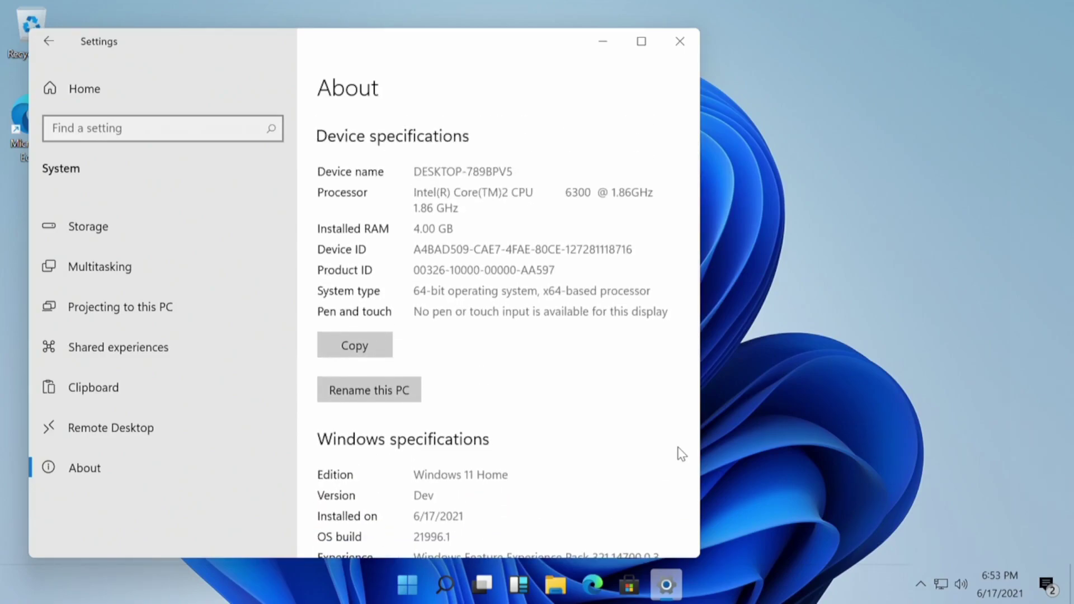
scroll(681, 454, down, 3)
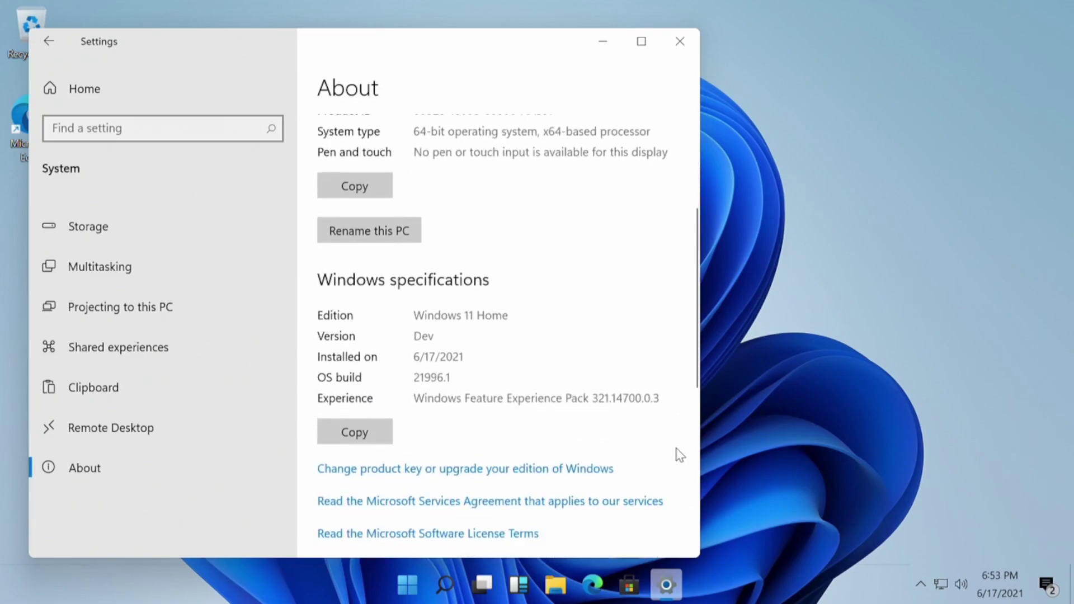
scroll(677, 452, up, 5)
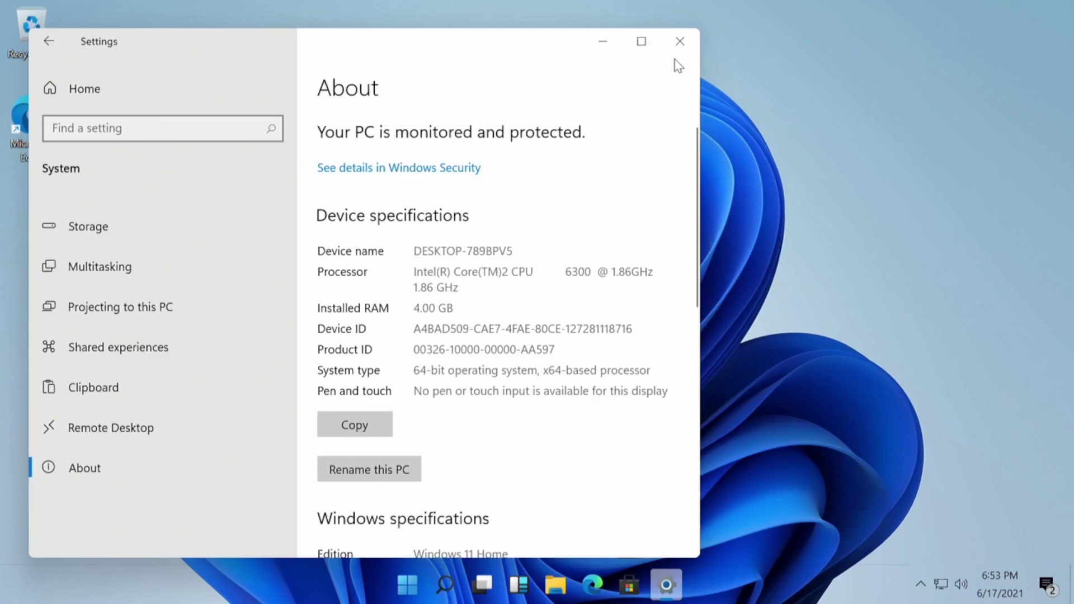
click(680, 41)
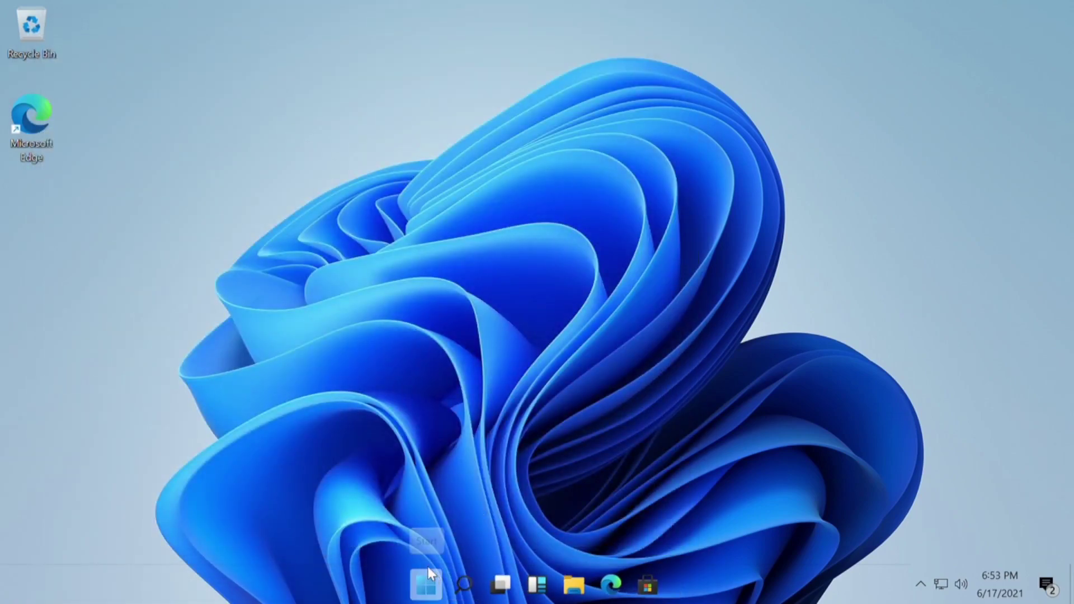
Step: Dismiss the taskbar context menu and launch compact Task Manager with Ctrl+Shift+Esc
right_click(806, 585)
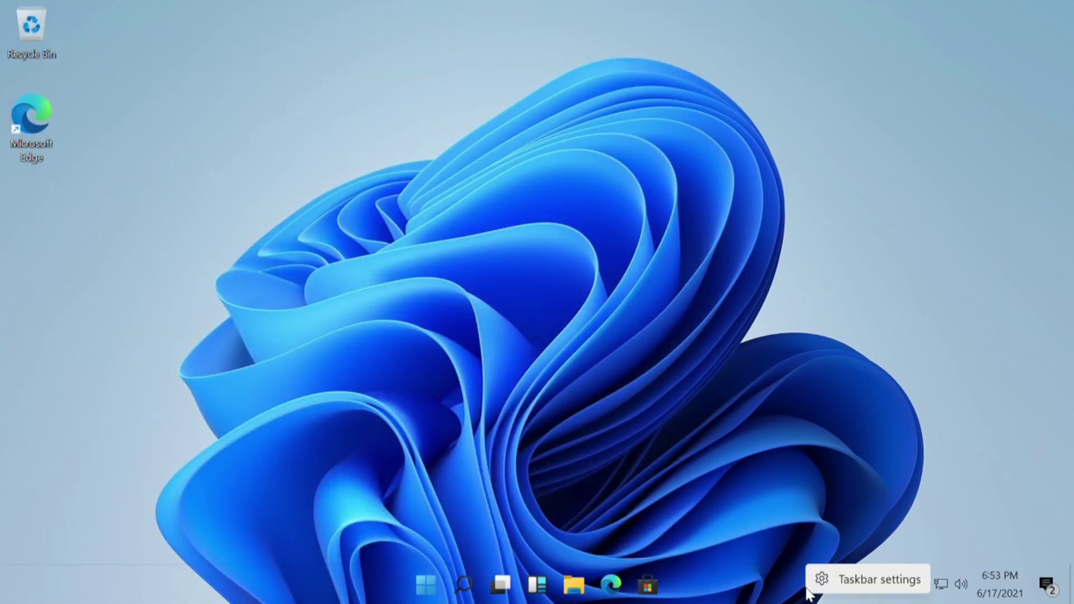
click(757, 586)
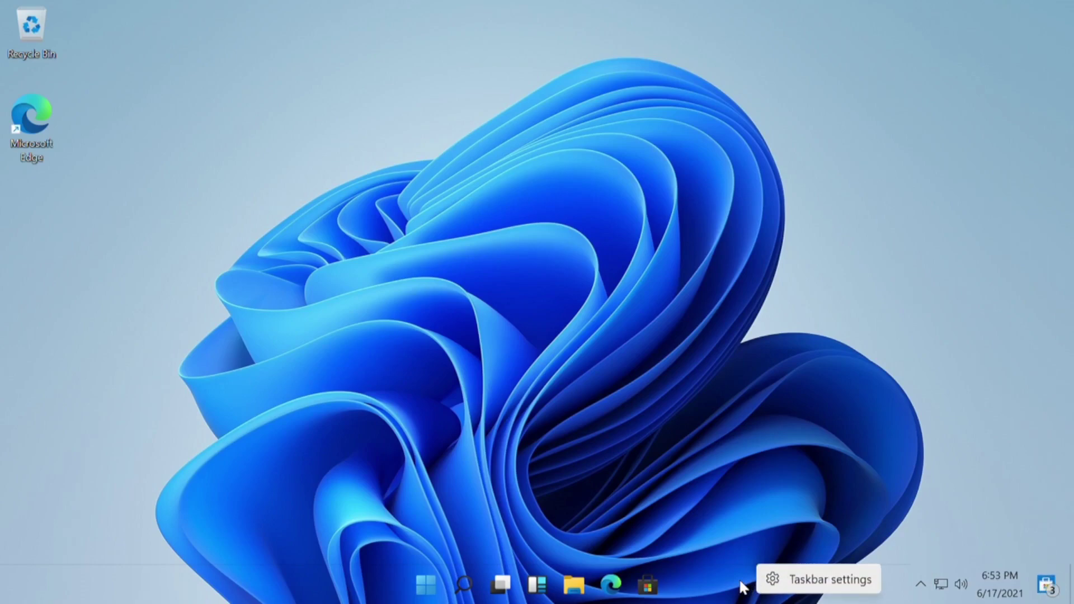
click(682, 522)
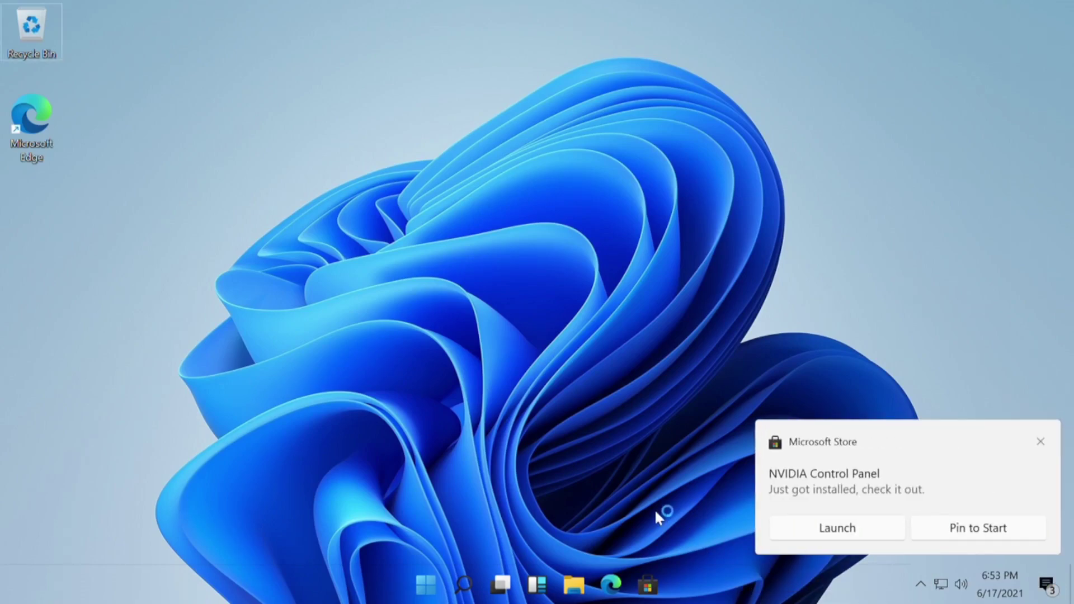
key(ctrl+shift+Escape)
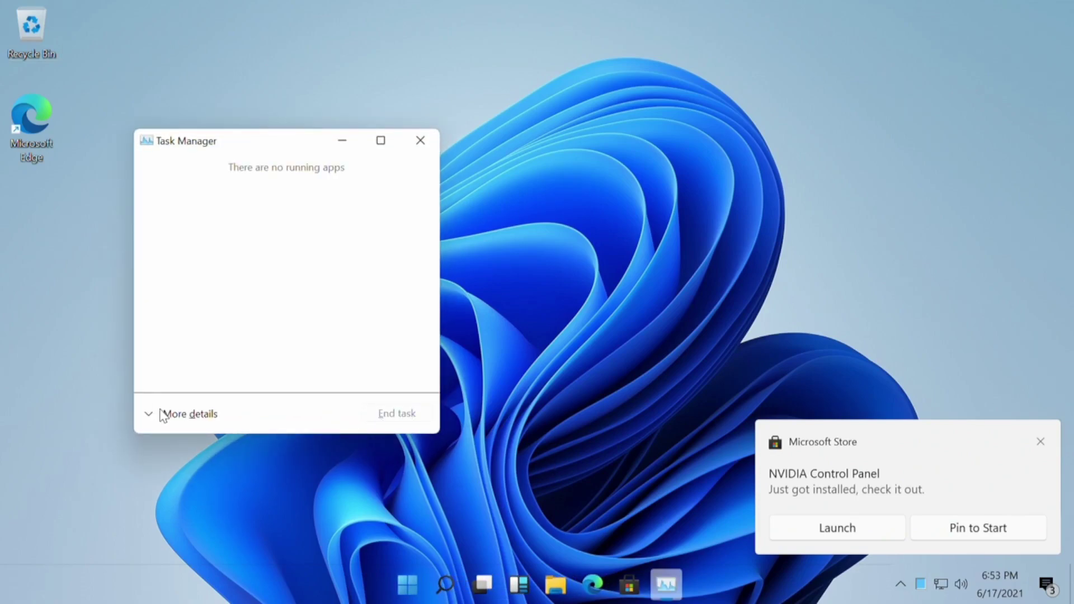
Step: Expand Task Manager to full view, check the Core 2 CPU performance, then close it
click(165, 413)
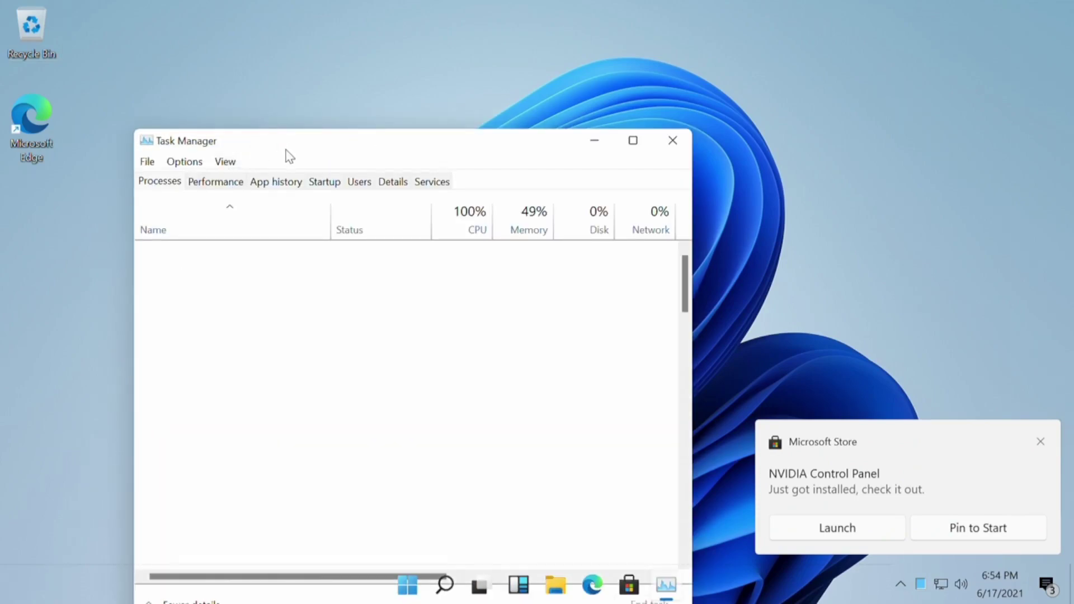
drag(292, 156, 316, 86)
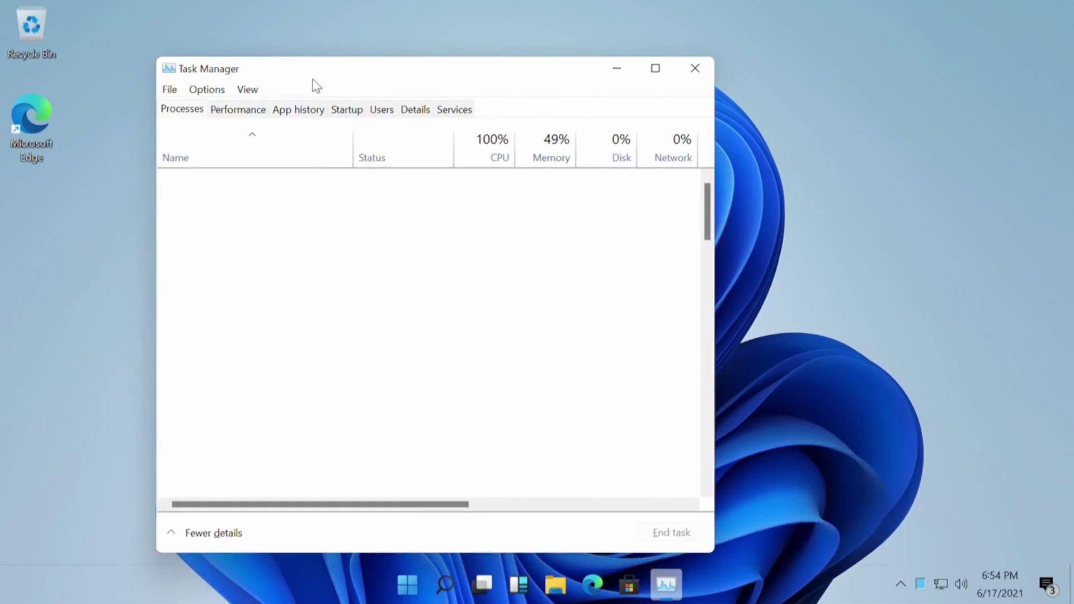
click(245, 115)
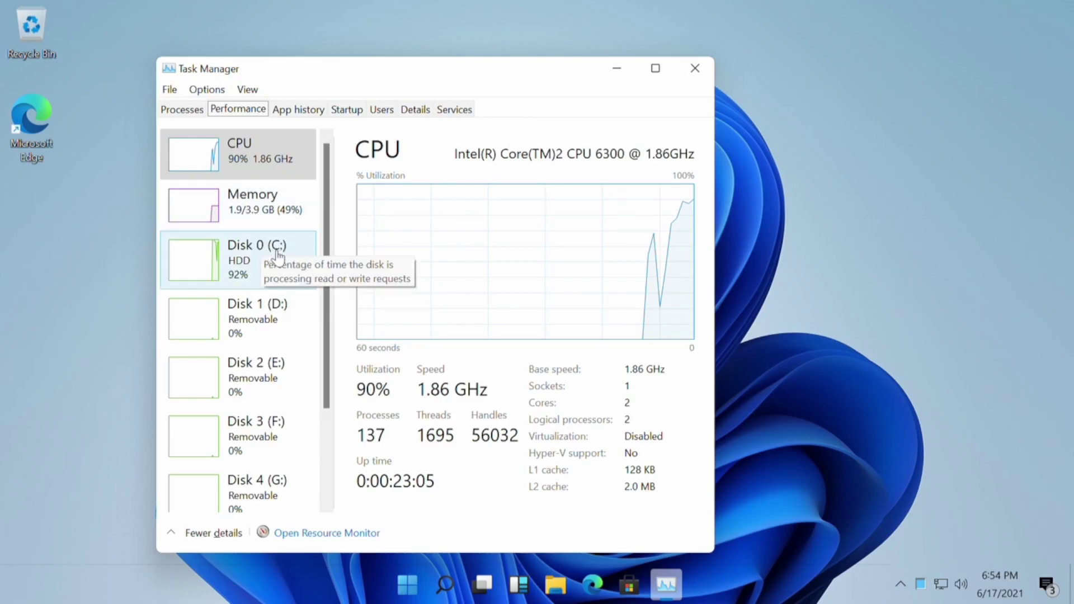
click(701, 71)
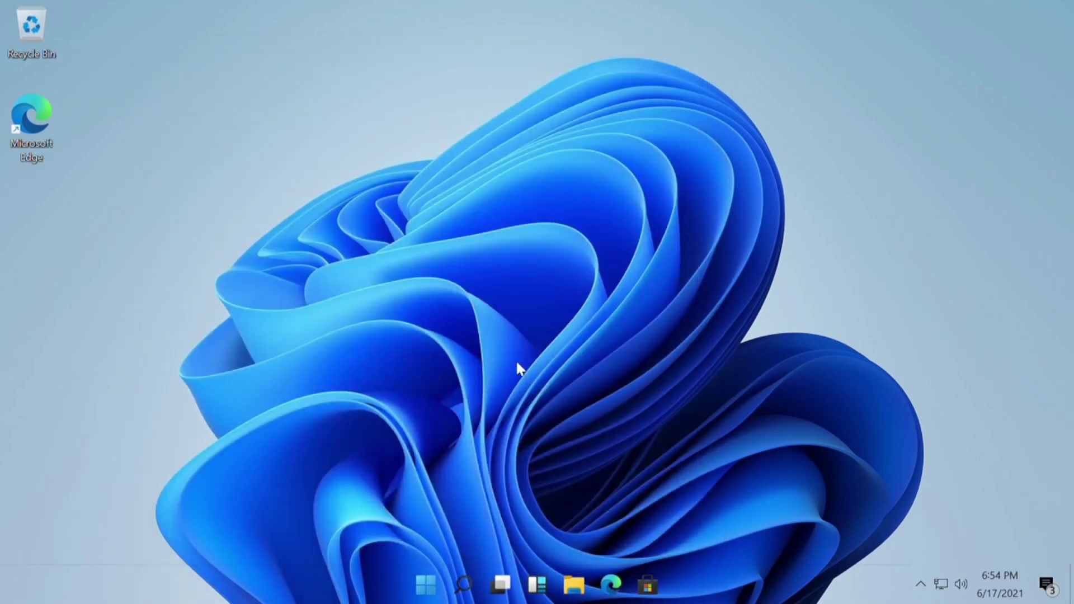